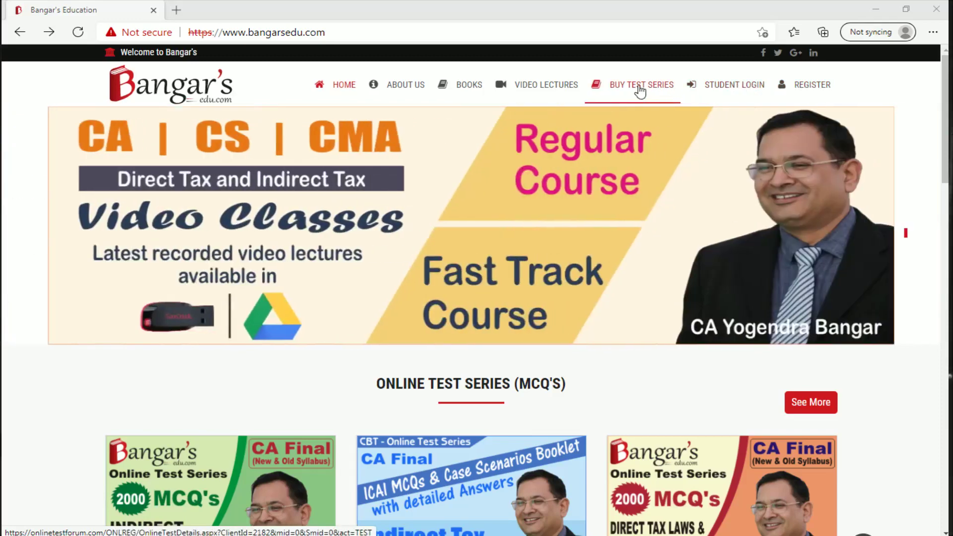
View the Buy Test Series package page and the student registration form, returning to the Bangar's home page after each
left_click(640, 88)
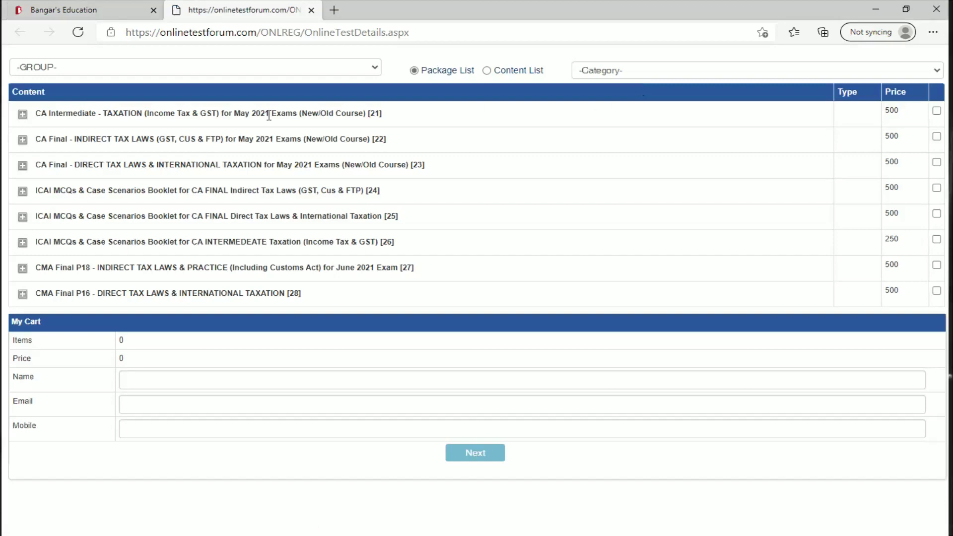
left_click(79, 14)
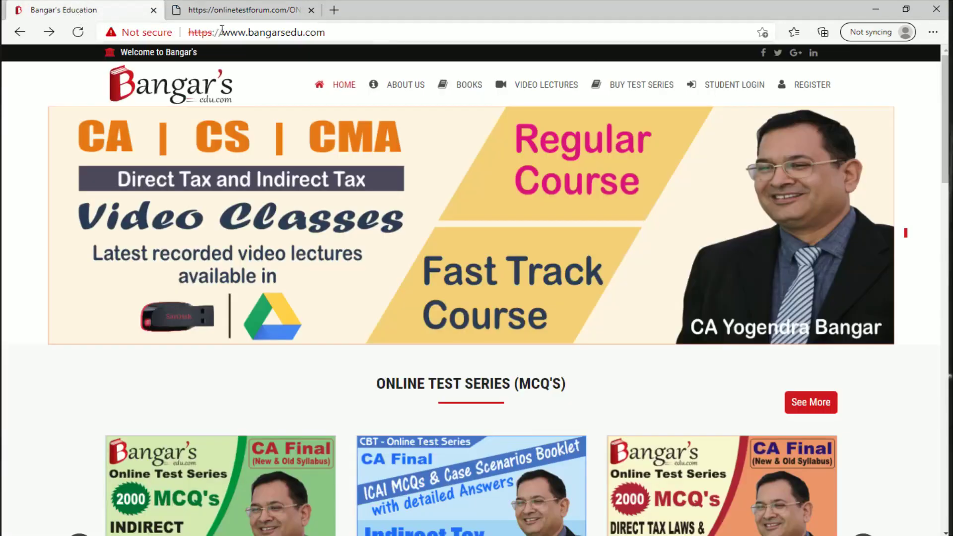
left_click(806, 85)
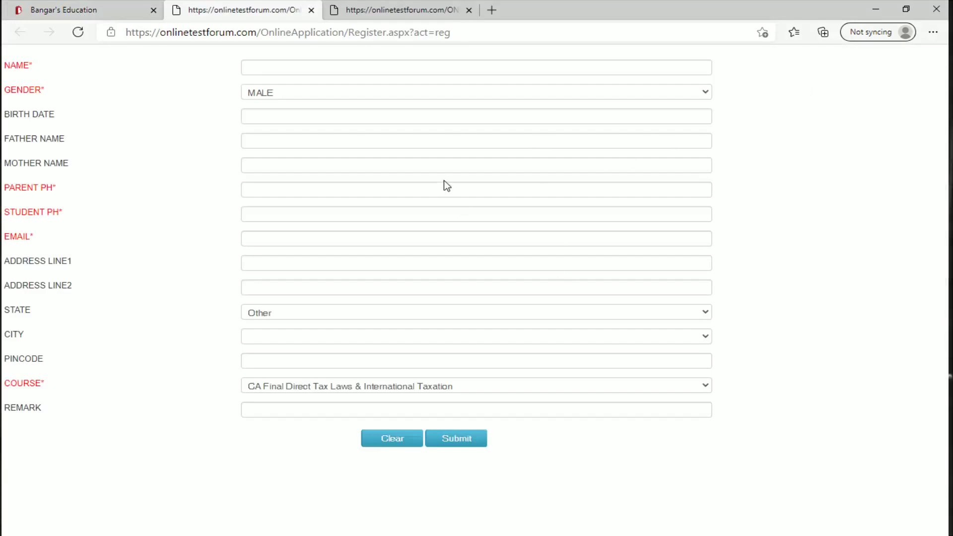
left_click(55, 16)
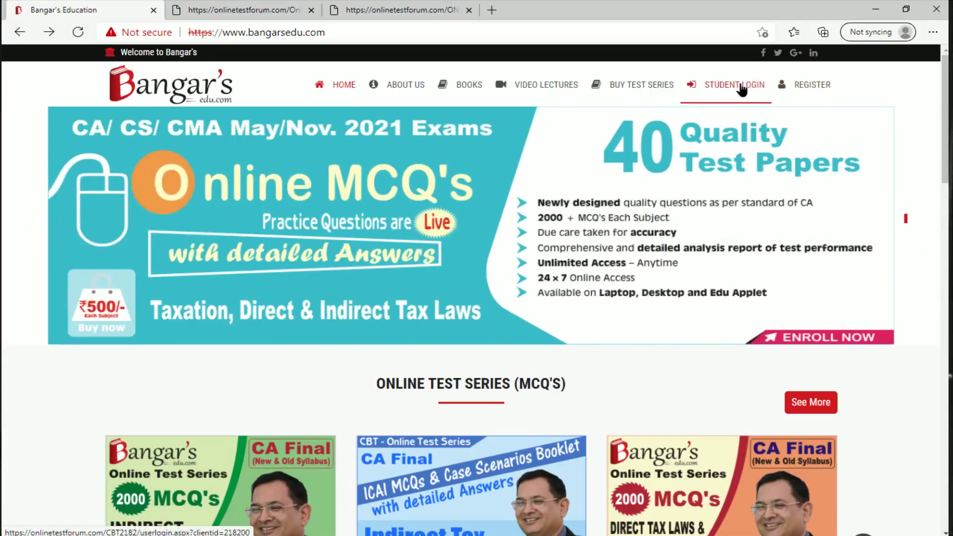
View the student login page and compare the already open registration form and test package list
left_click(742, 90)
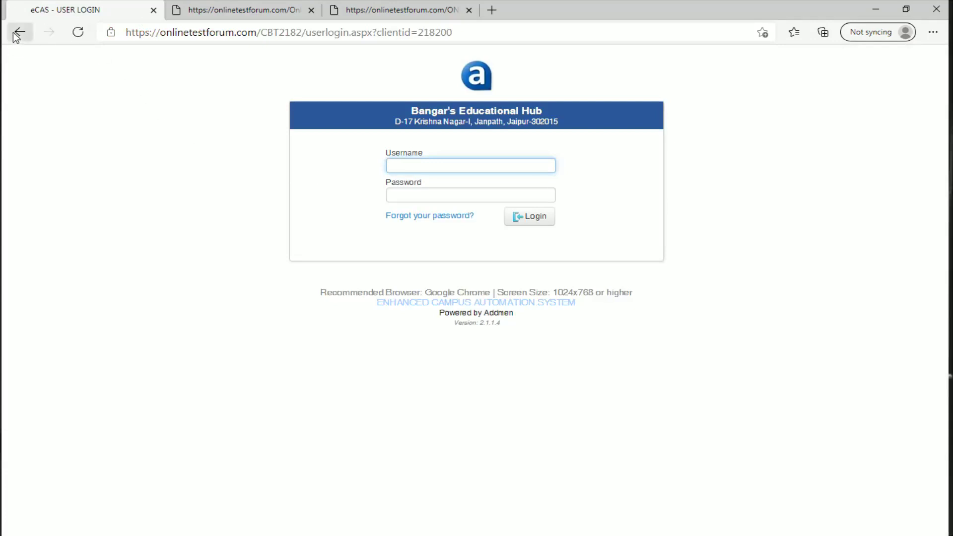
left_click(219, 13)
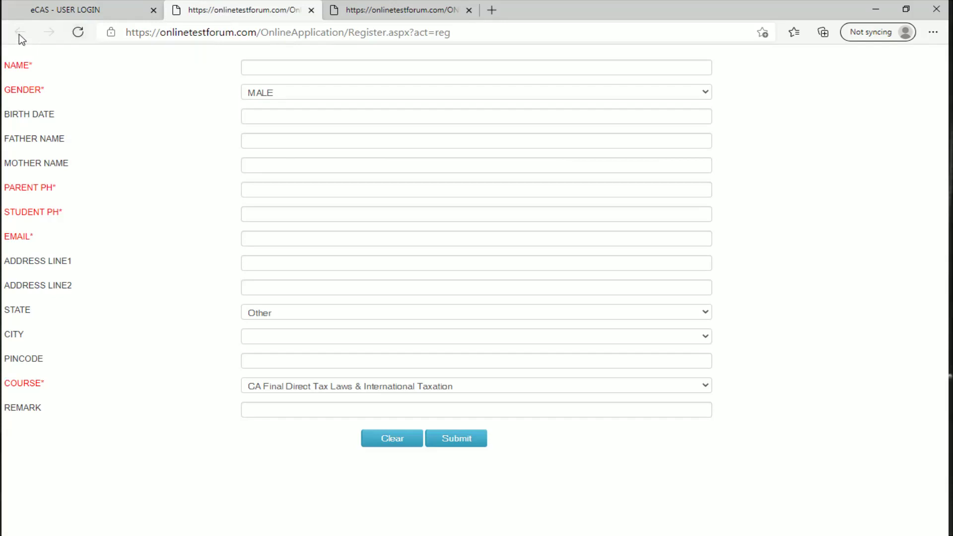
left_click(402, 11)
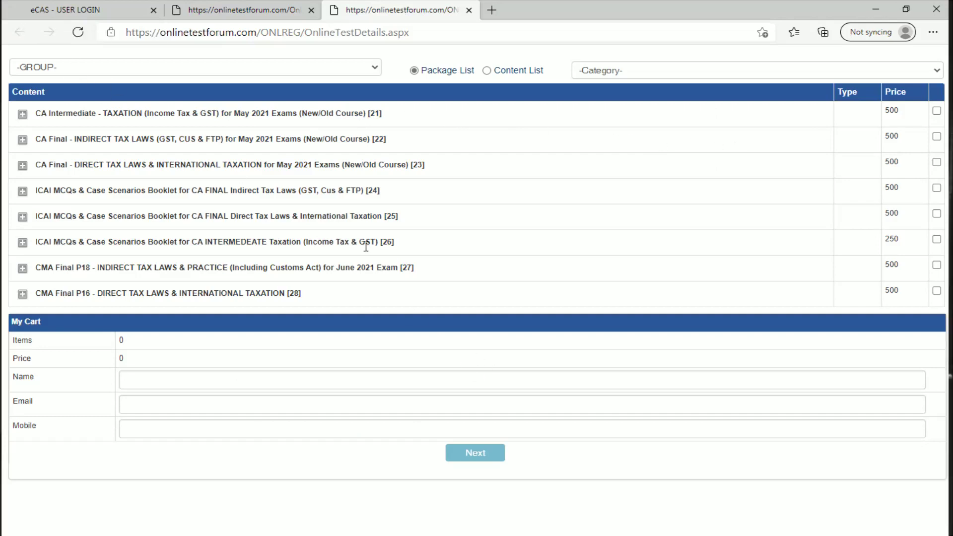
left_click(232, 14)
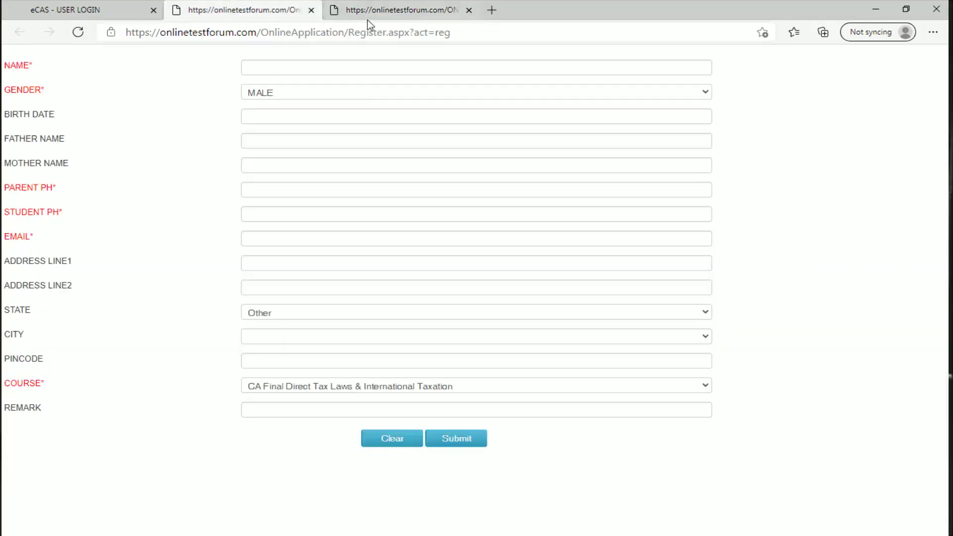
left_click(384, 13)
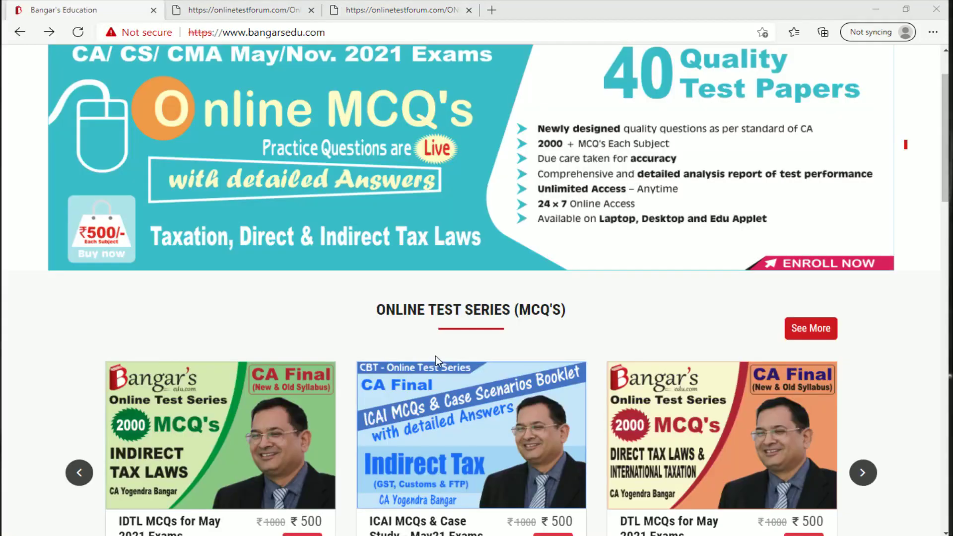
Open the details of the IDTL MCQs for May 2021 Exams series and read its features, test names and release dates
scroll(436, 356, "down", 4)
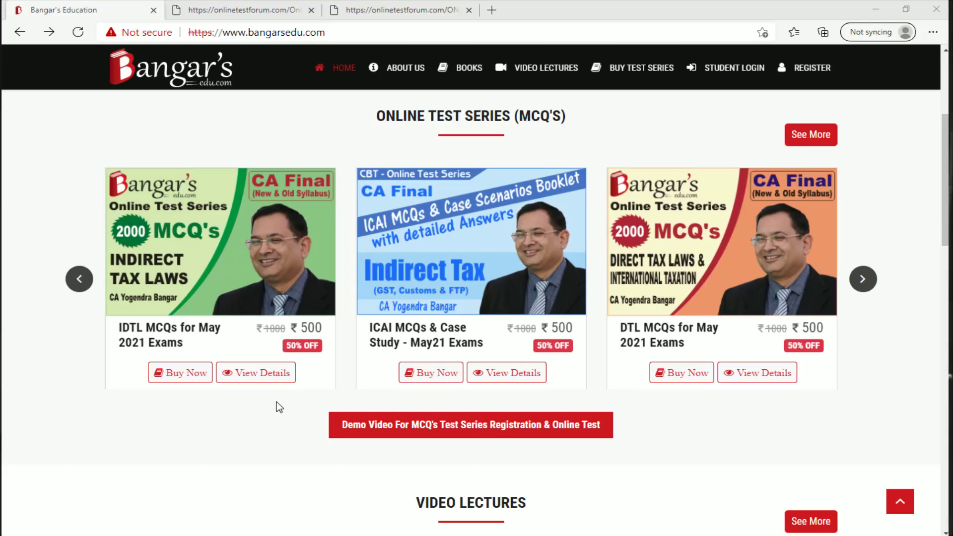
left_click(249, 374)
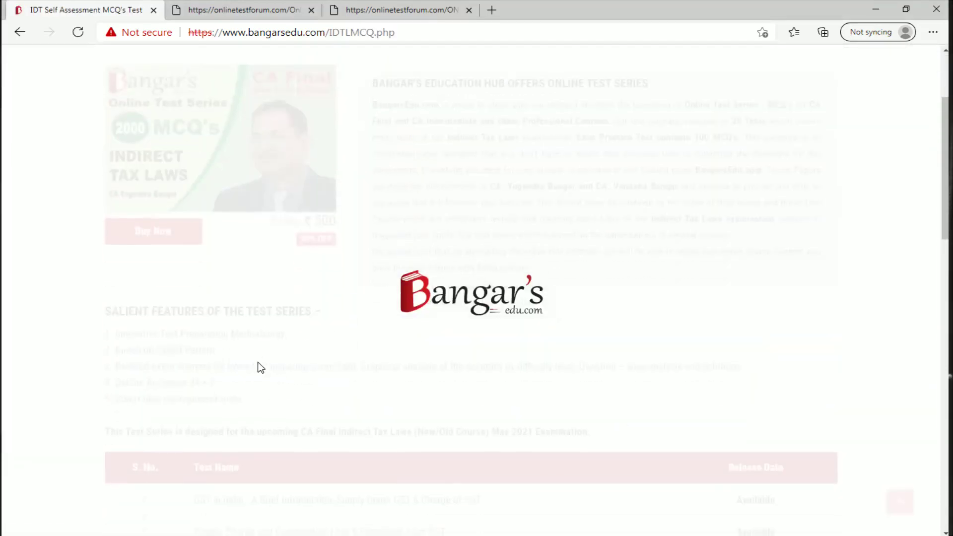
scroll(460, 345, "down", 3)
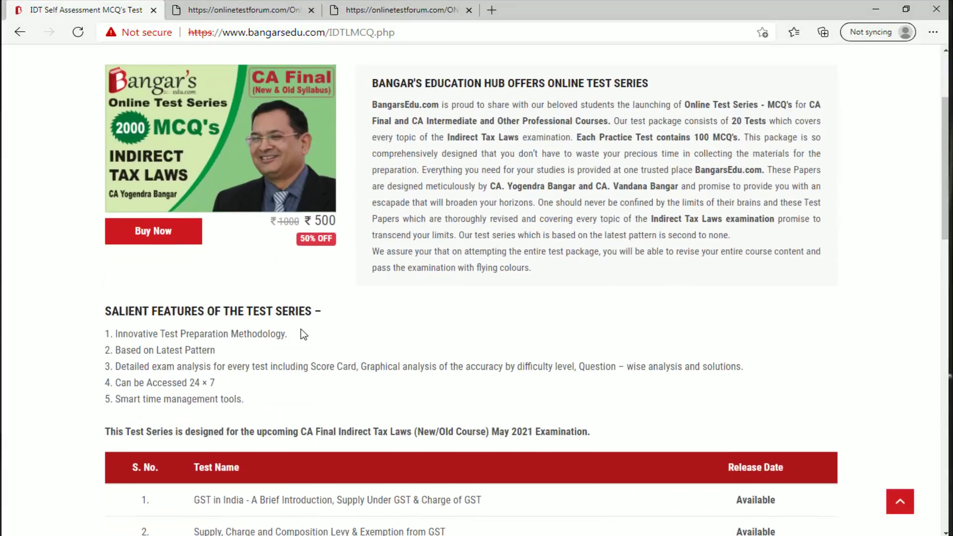
scroll(302, 330, "down", 3)
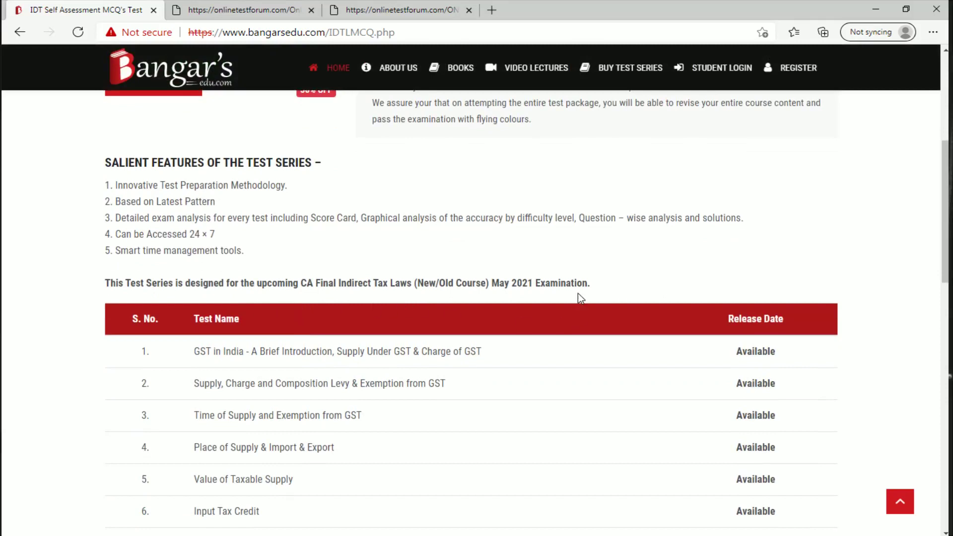
scroll(578, 294, "down", 1)
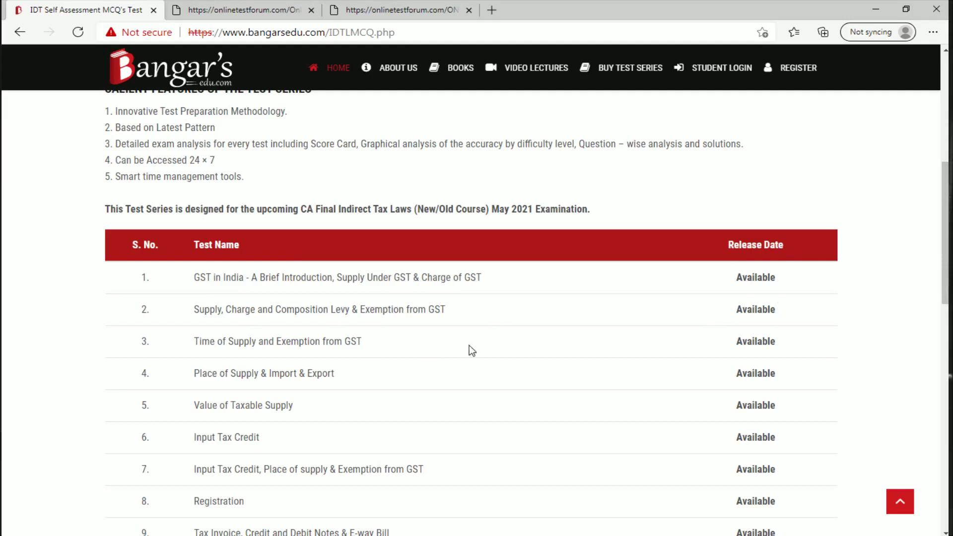
scroll(474, 351, "down", 1)
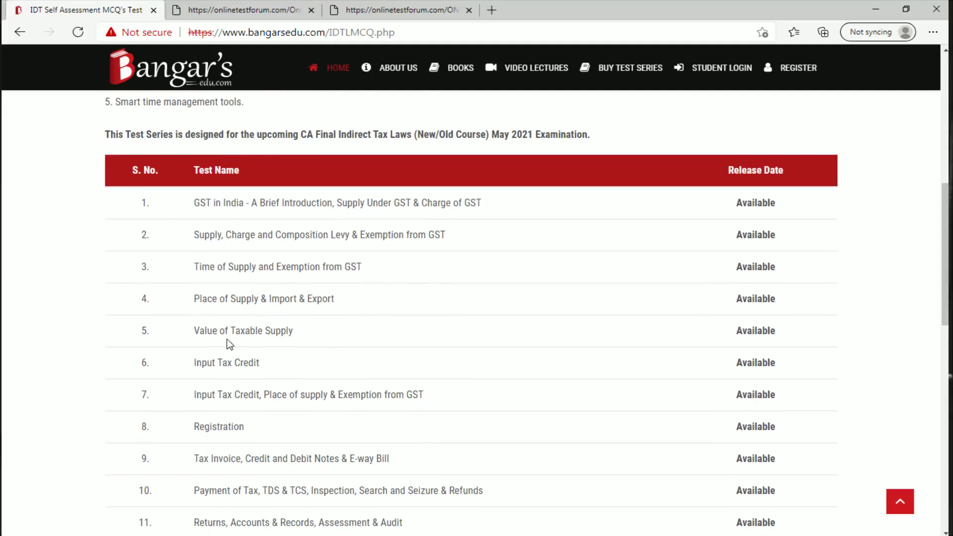
scroll(320, 344, "down", 2)
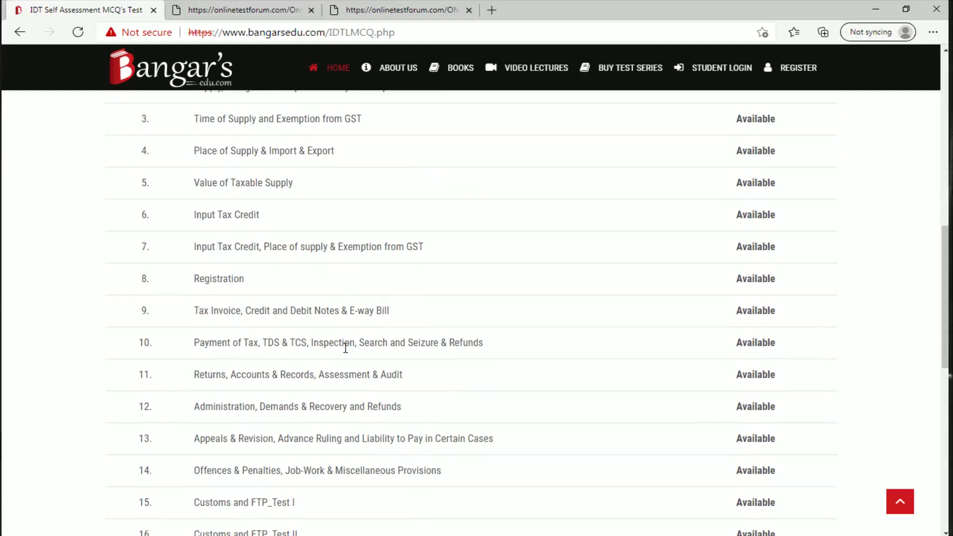
scroll(346, 348, "down", 3)
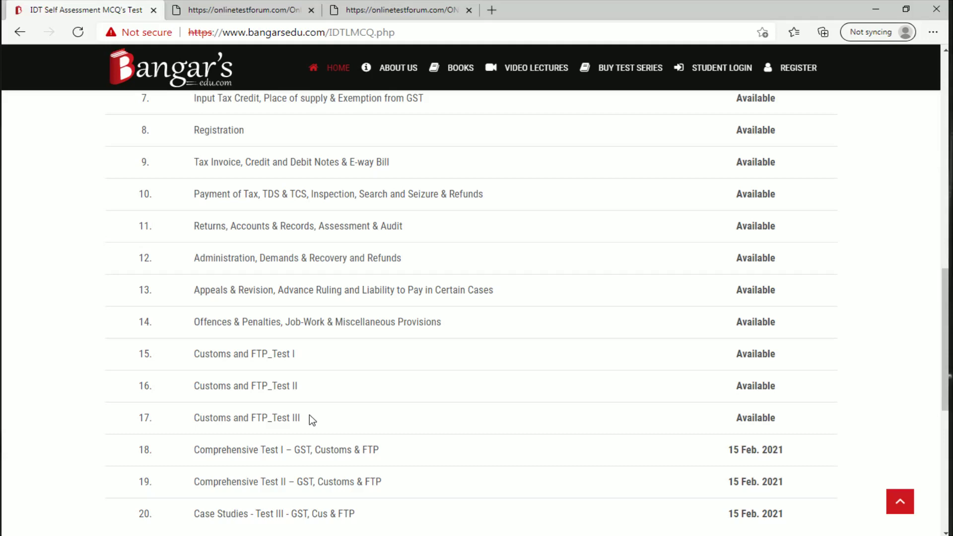
scroll(312, 419, "down", 2)
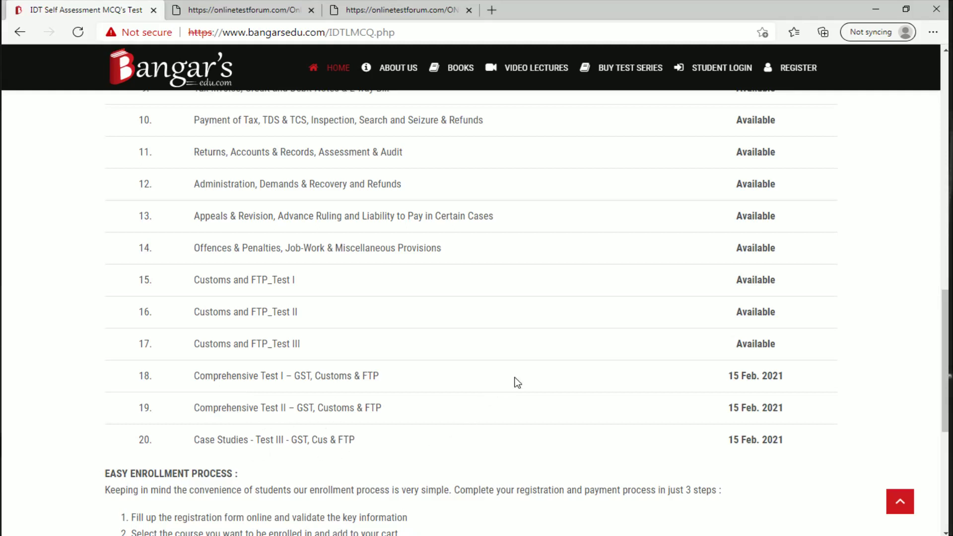
Recheck the overview and salient features of the IDTL MCQs series, and return to the home page's test series
scroll(516, 382, "up", 1)
scroll(516, 382, "up", 8)
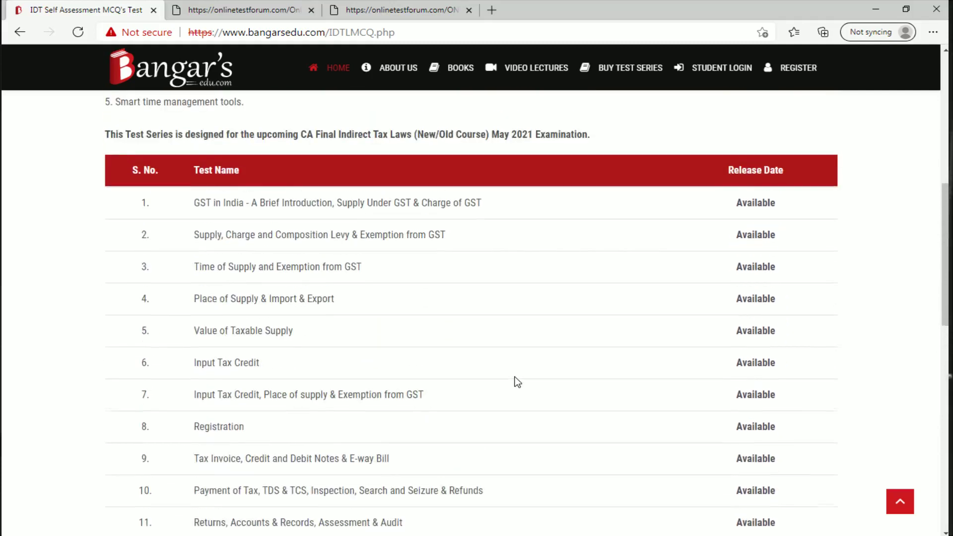
scroll(516, 382, "up", 3)
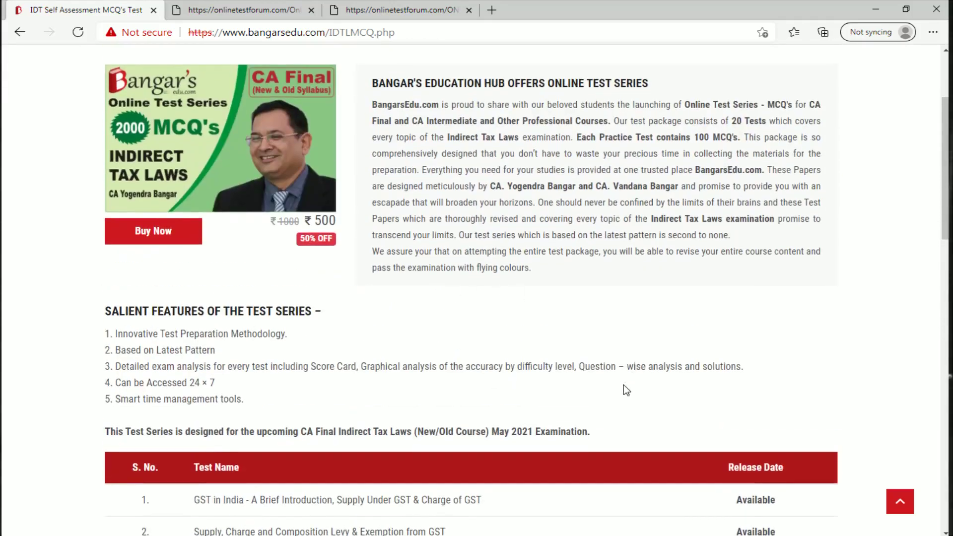
scroll(623, 390, "down", 3)
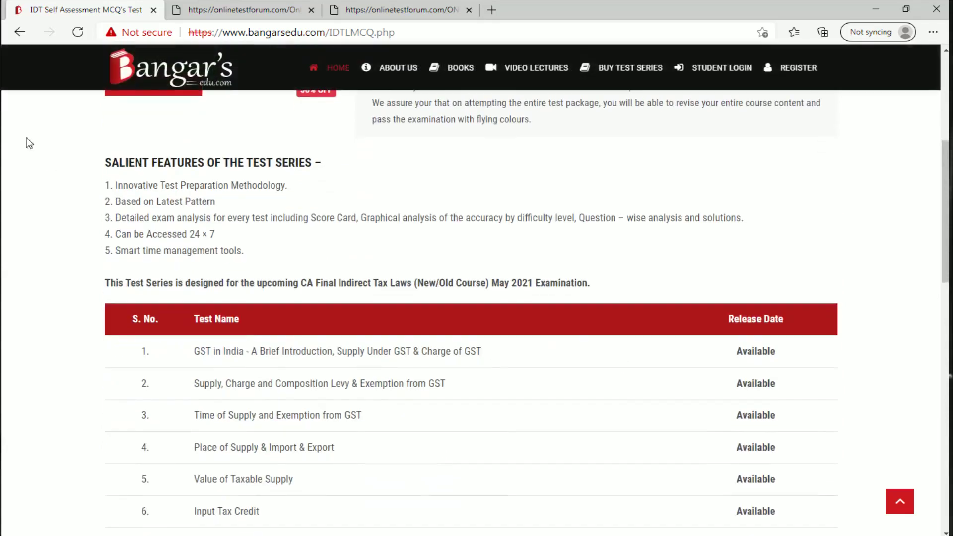
left_click(19, 33)
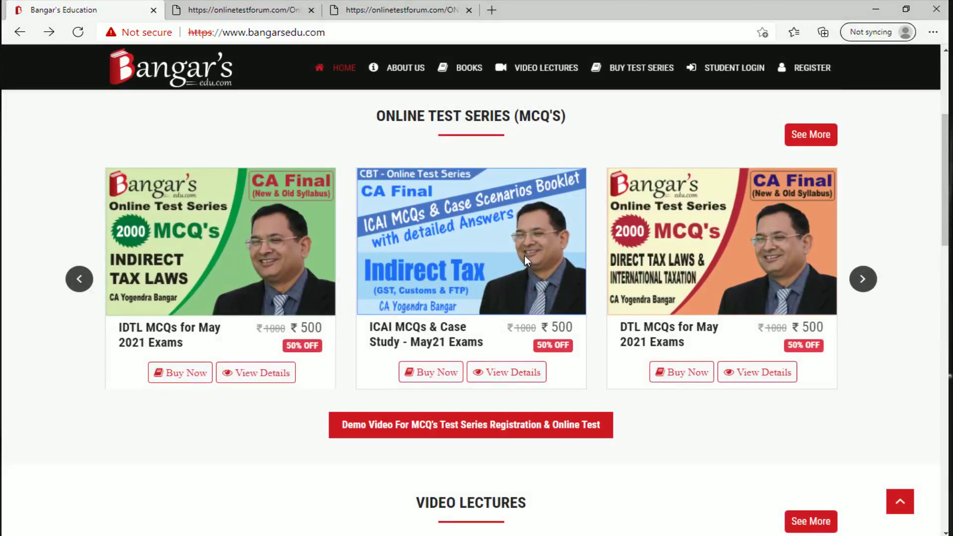
Review the details and test schedule of the CA Final Indirect Tax ICAI MCQs & Case Study series, and return to the home page
scroll(525, 255, "down", 1)
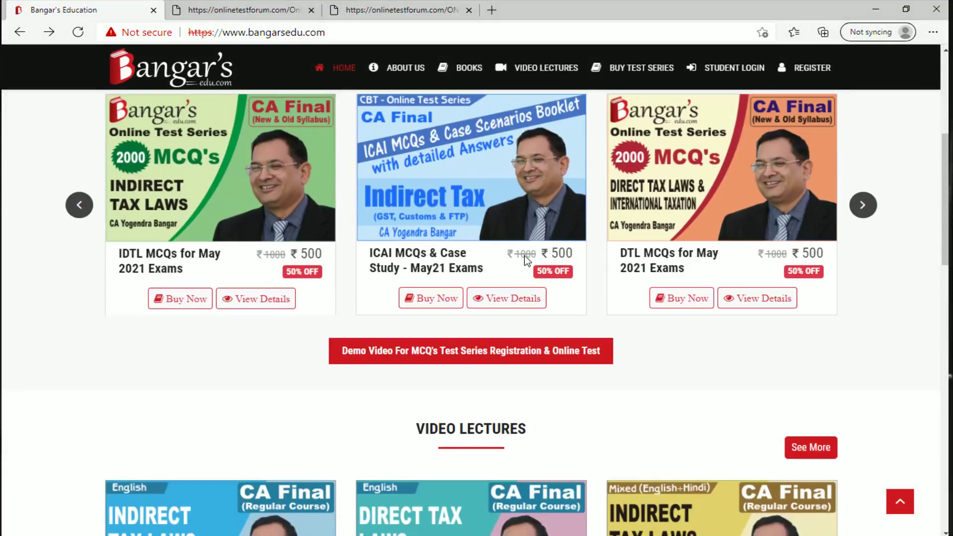
left_click(492, 301)
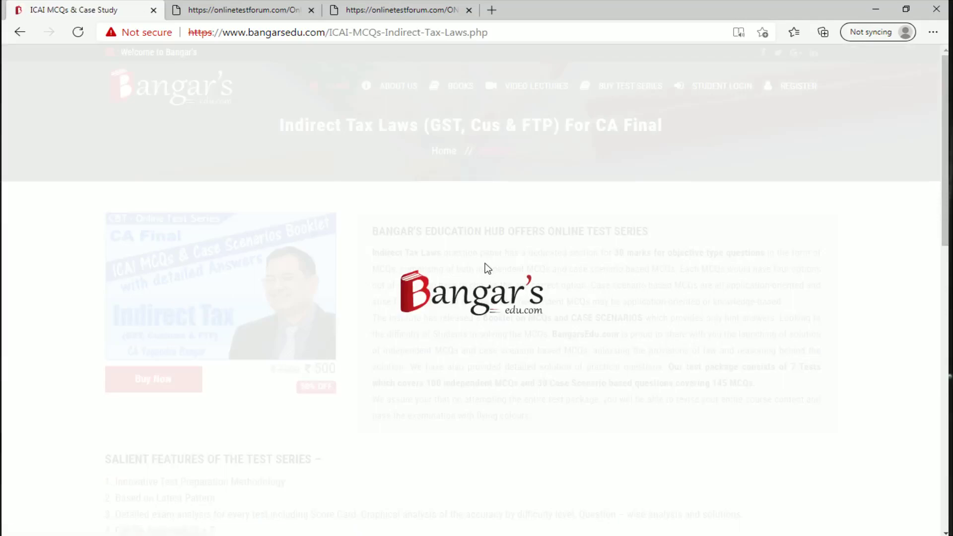
scroll(485, 263, "down", 5)
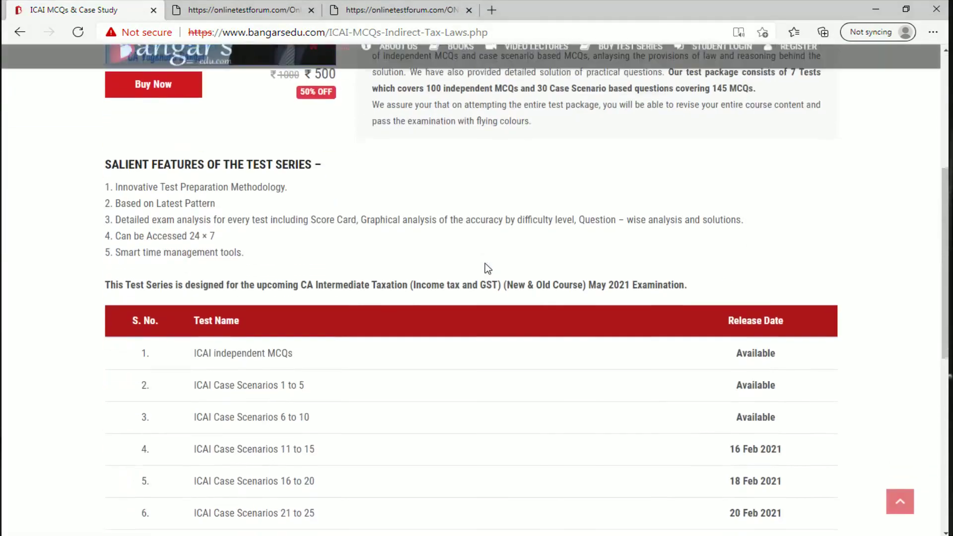
scroll(484, 263, "down", 3)
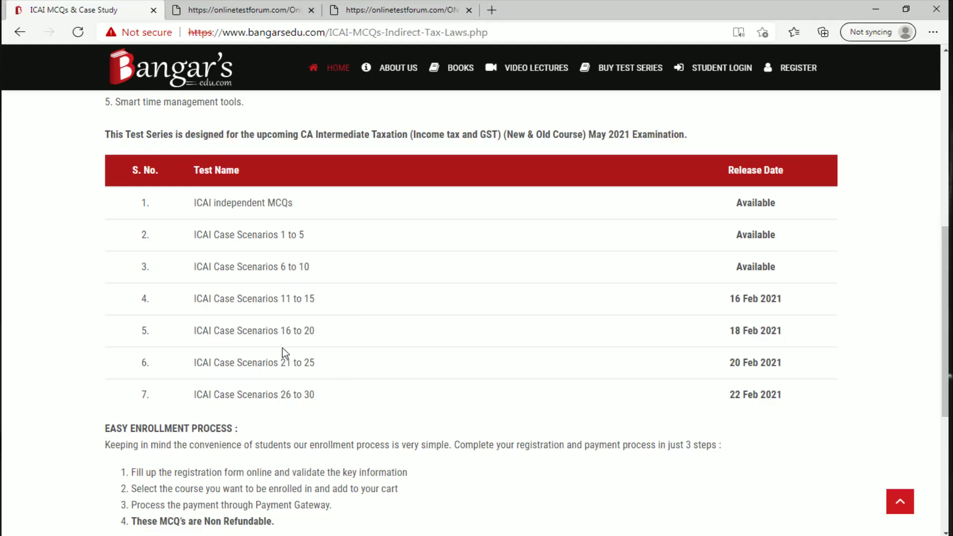
scroll(285, 353, "up", 7)
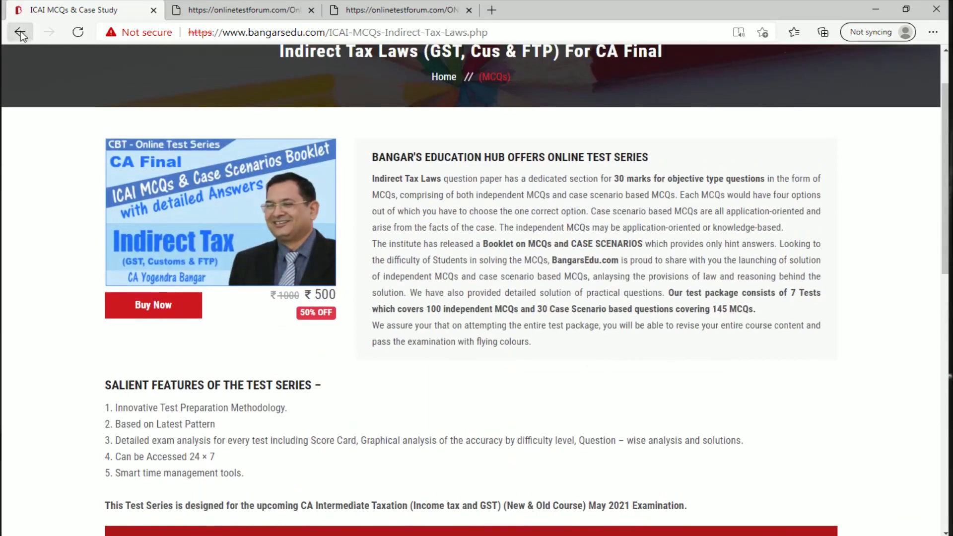
left_click(20, 31)
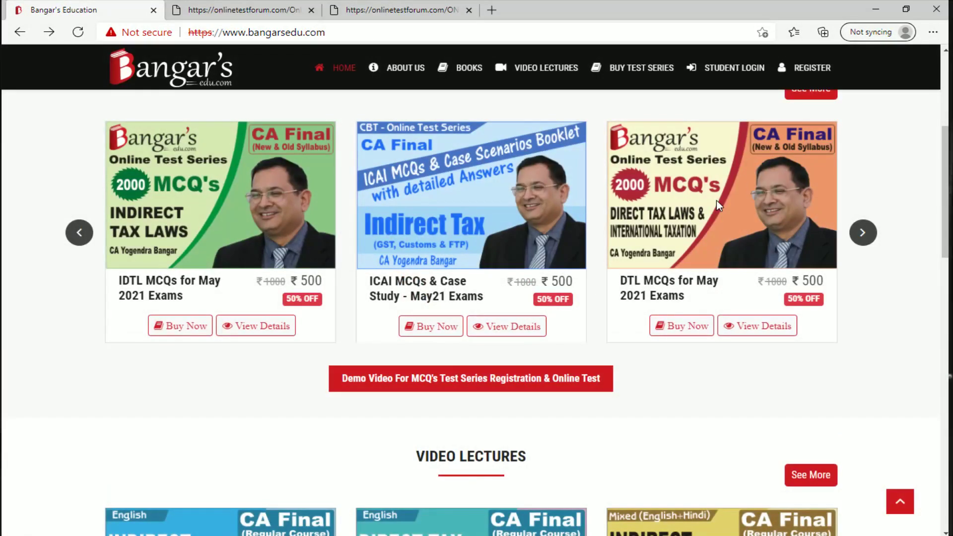
Browse the remaining online test series on the home page through to the CA Intermediate and CA Inter Taxation offers
left_click(865, 233)
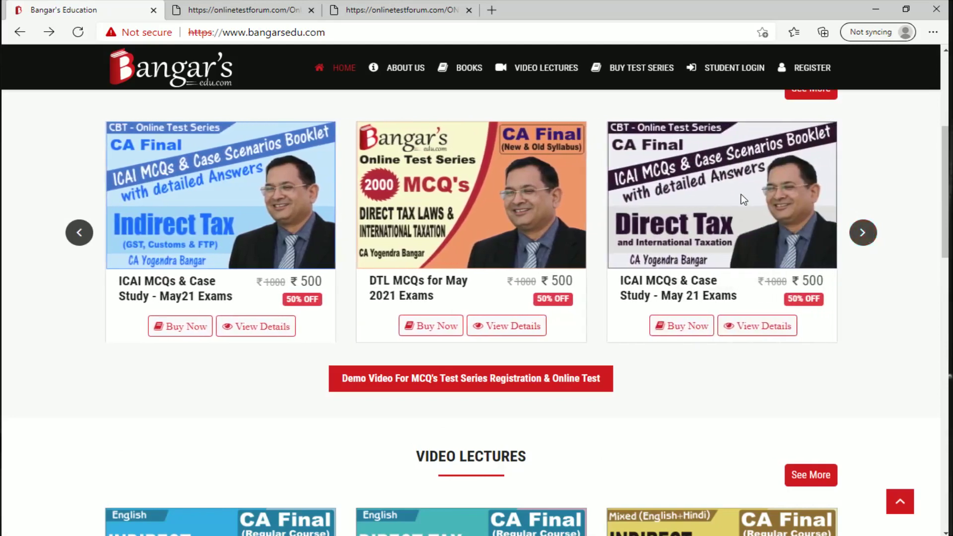
left_click(871, 243)
left_click(871, 243)
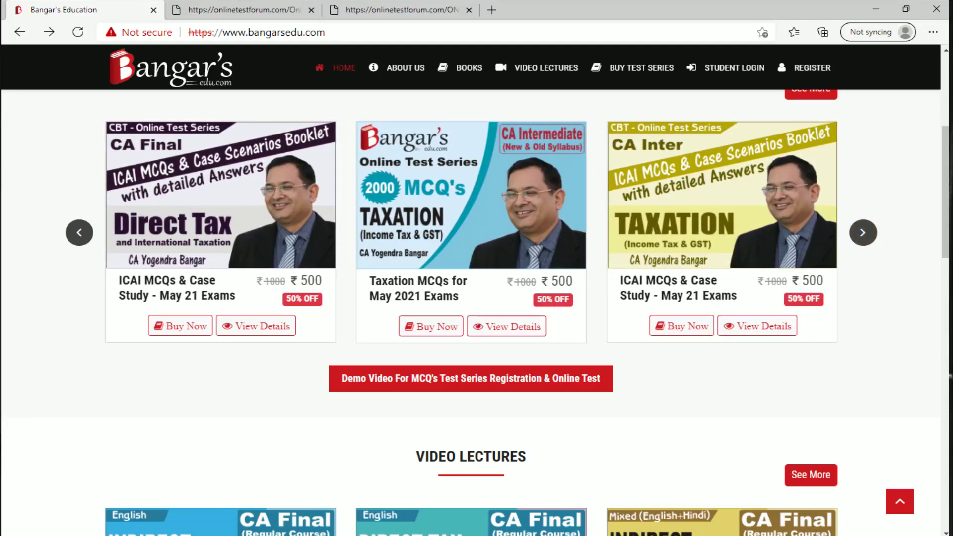
scroll(455, 220, "up", 1)
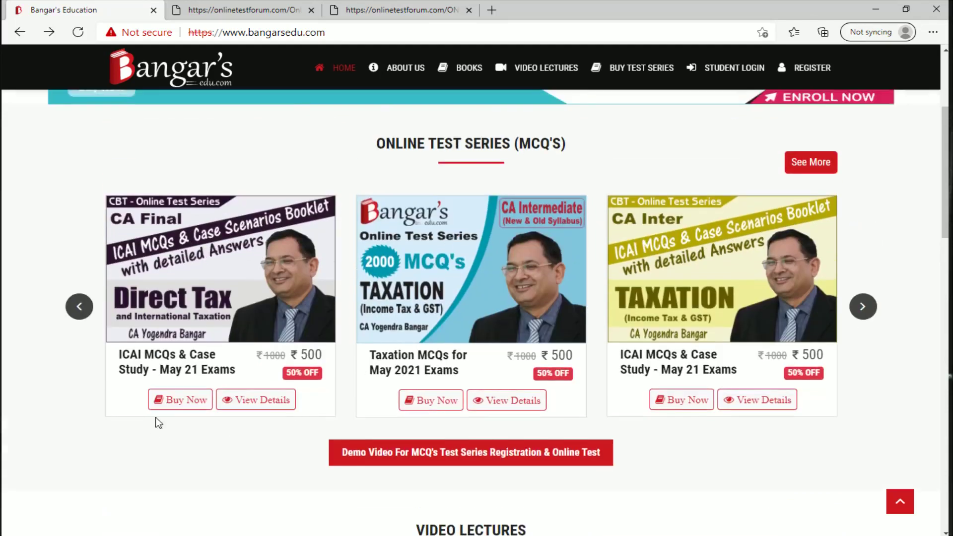
Open the purchase page and add CA Final Indirect Tax Laws [22] and the CA Final Indirect Tax ICAI booklet [24] to the cart
left_click(183, 401)
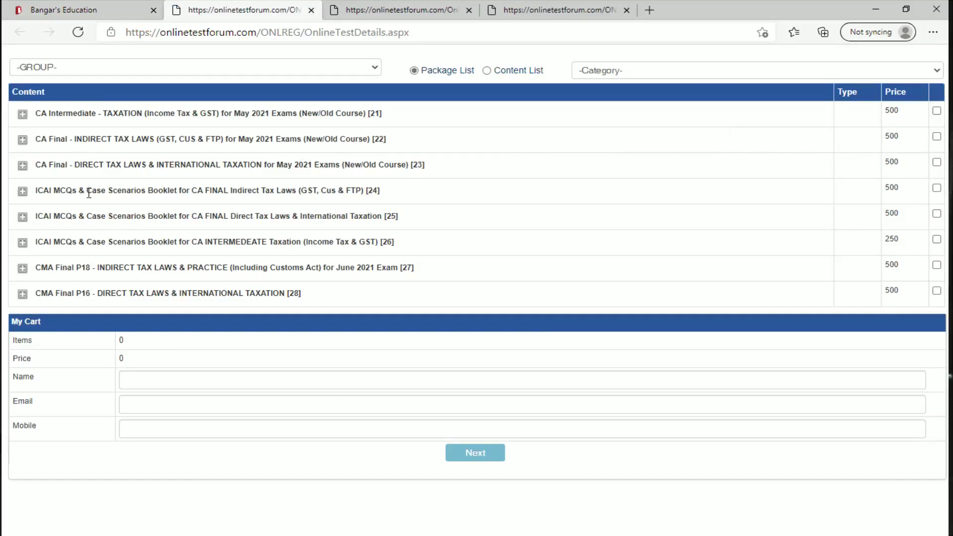
left_click(937, 136)
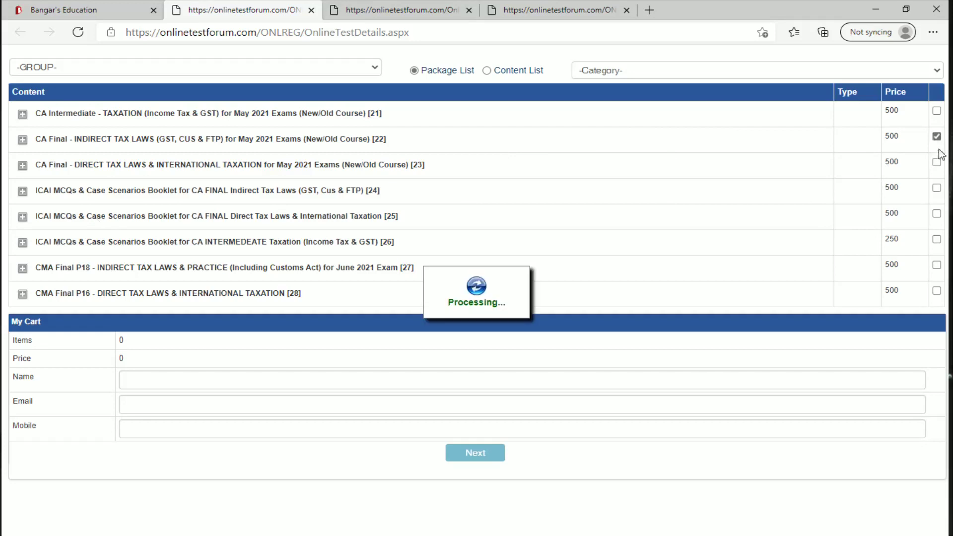
left_click(936, 189)
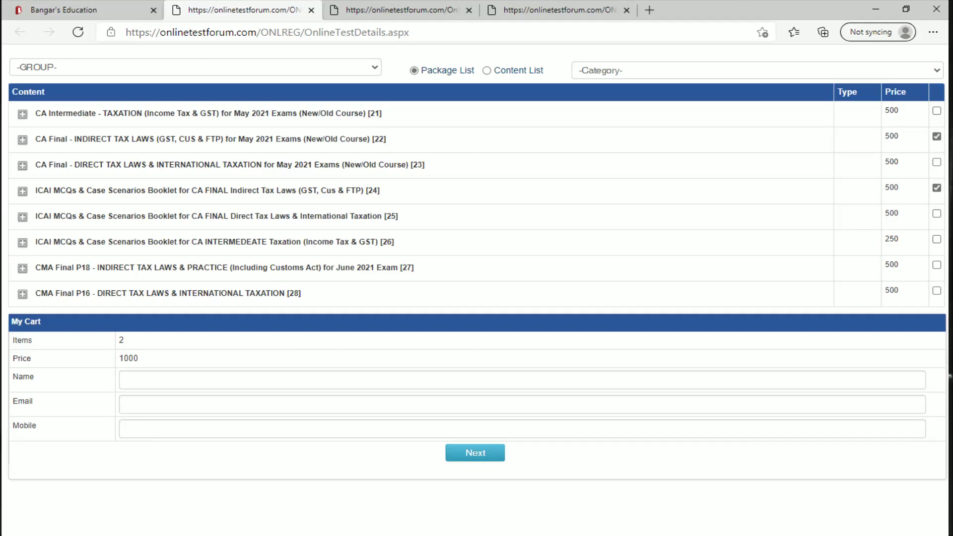
Fill in the cart's name, e-mail and mobile number from the saved contact, and proceed to the payment gateway
left_click(158, 377)
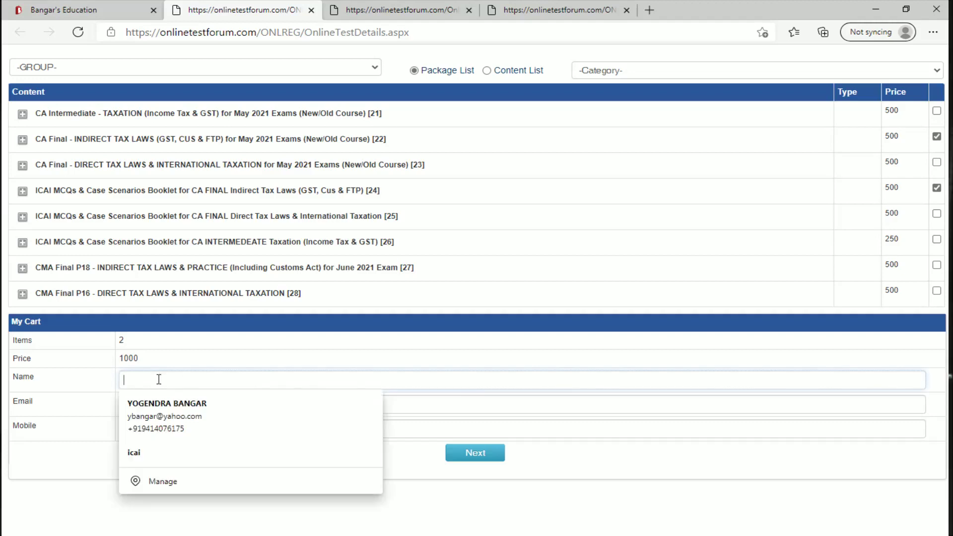
left_click(169, 416)
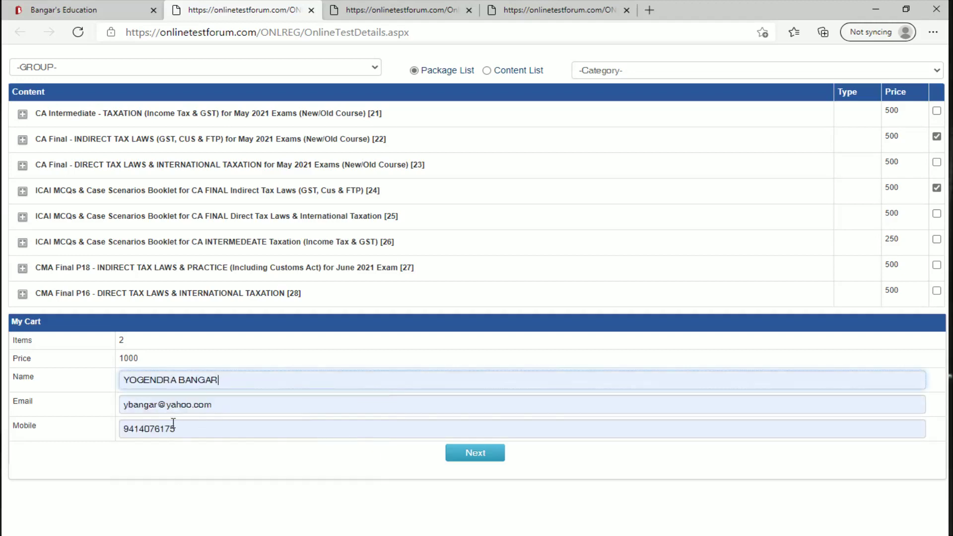
left_click(477, 454)
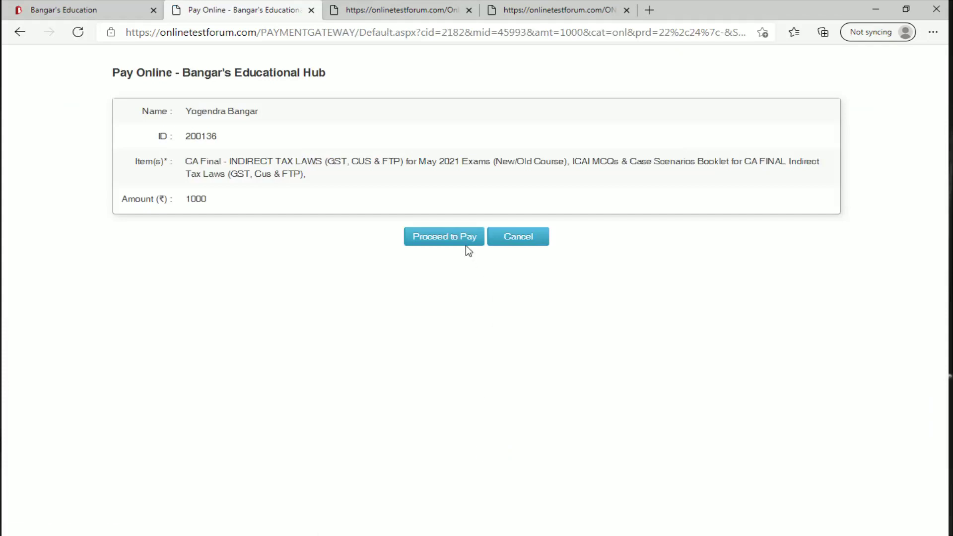
left_click(466, 245)
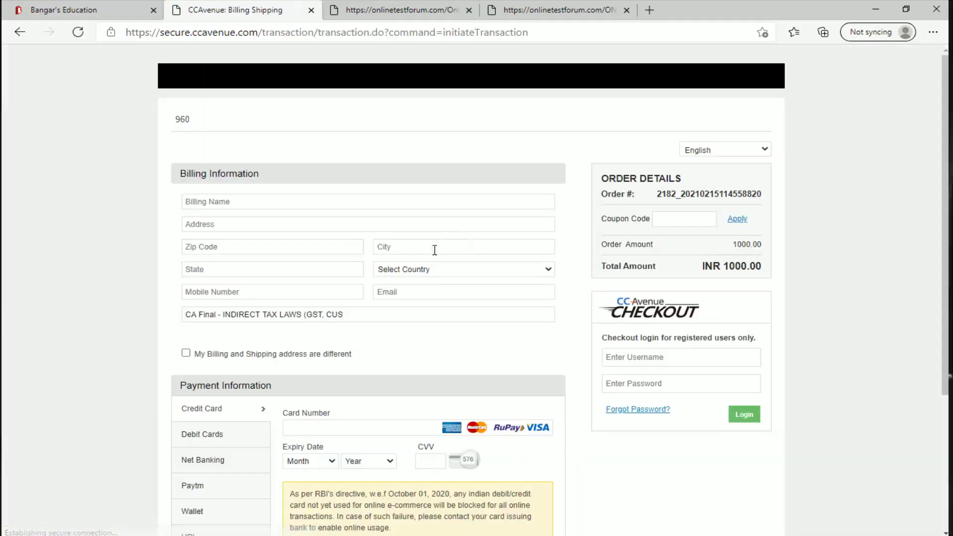
Fill in the billing information from the saved contact and address, and look over the payment options
scroll(299, 208, "down", 2)
left_click(238, 124)
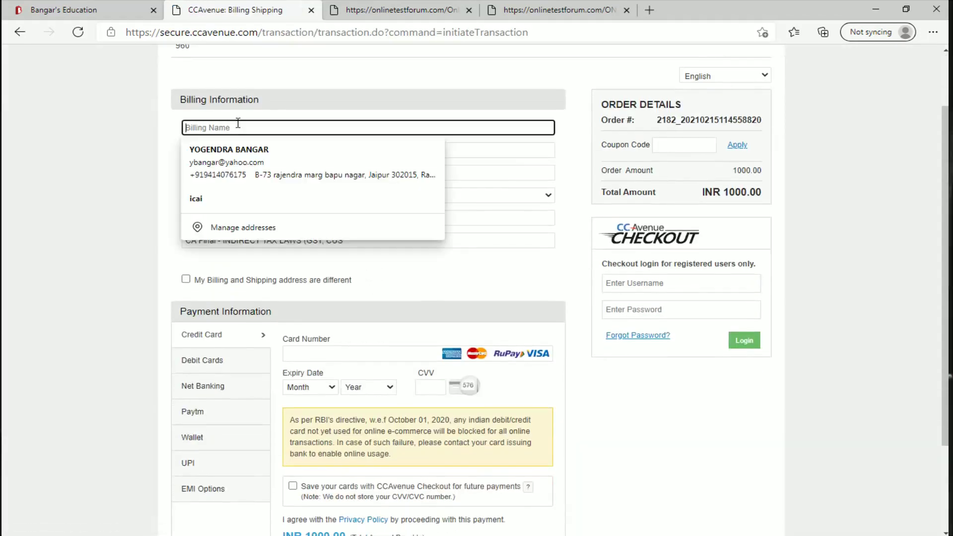
left_click(233, 154)
scroll(340, 348, "down", 2)
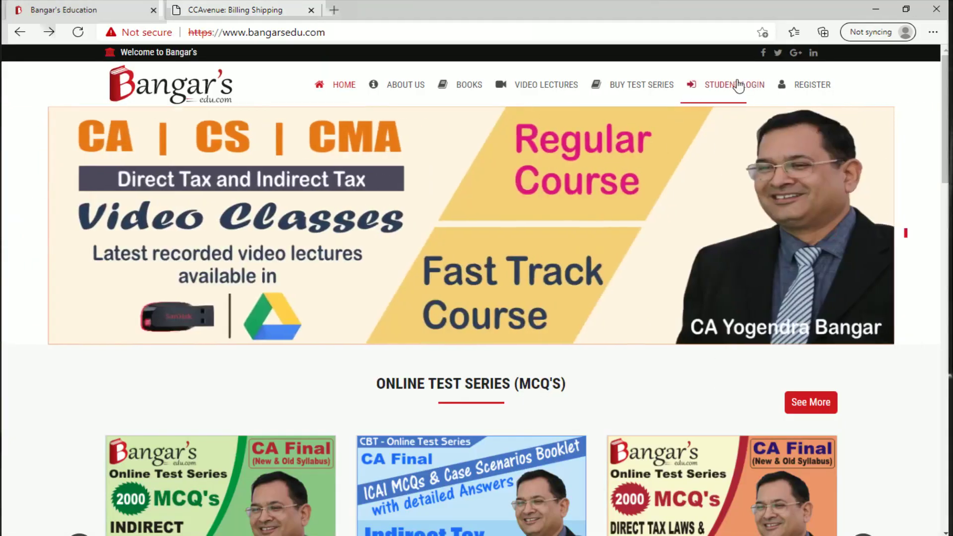
Open the student login on Bangar's site, sign in with the account's username and password, and dismiss the offer to save the password
left_click(738, 85)
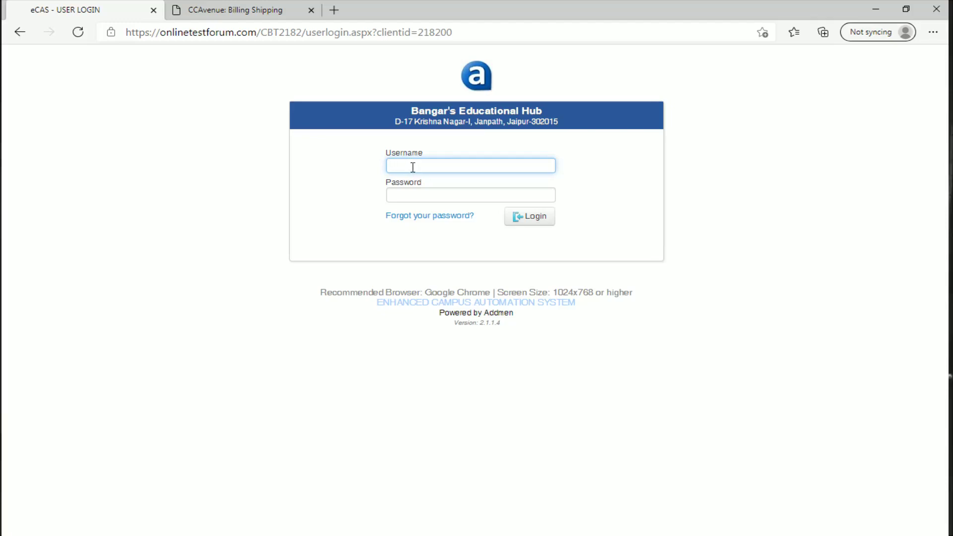
type("200136")
left_click(414, 196)
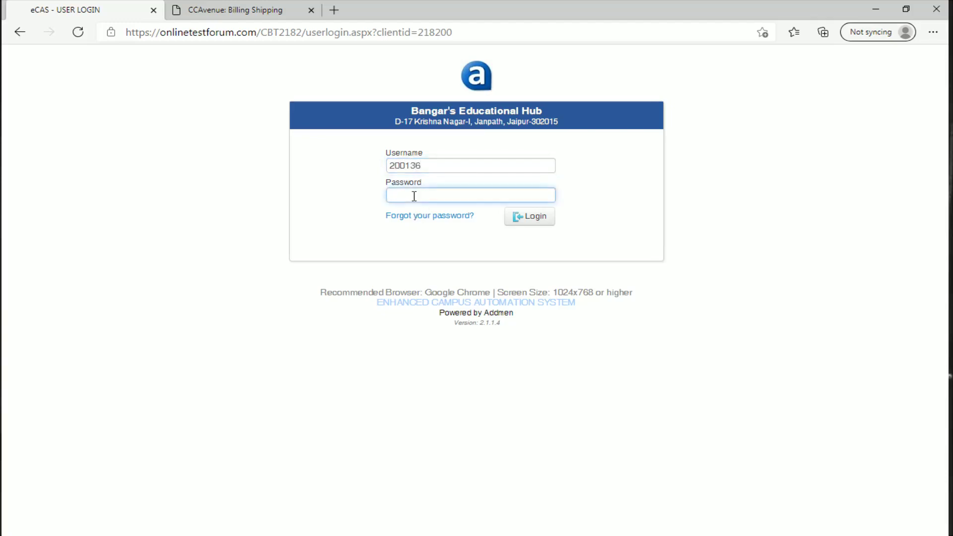
type("••••••••")
left_click(539, 222)
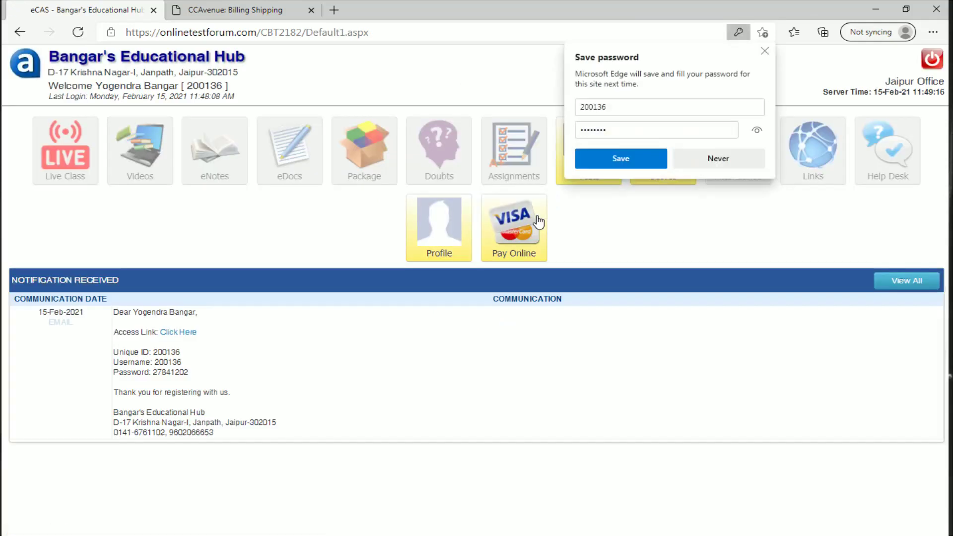
left_click(763, 53)
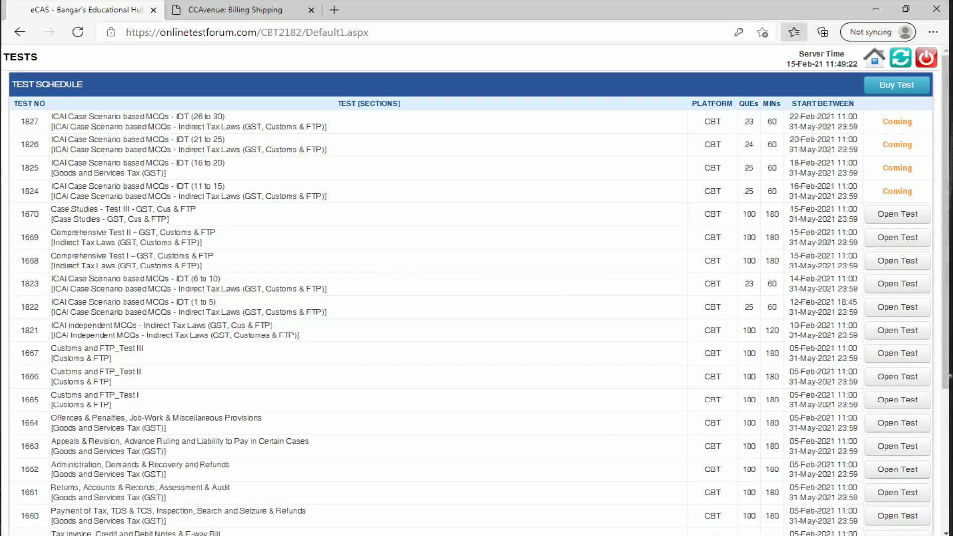
Sort the test schedule by ascending test number and look through the listed Indirect Tax tests
left_click(38, 106)
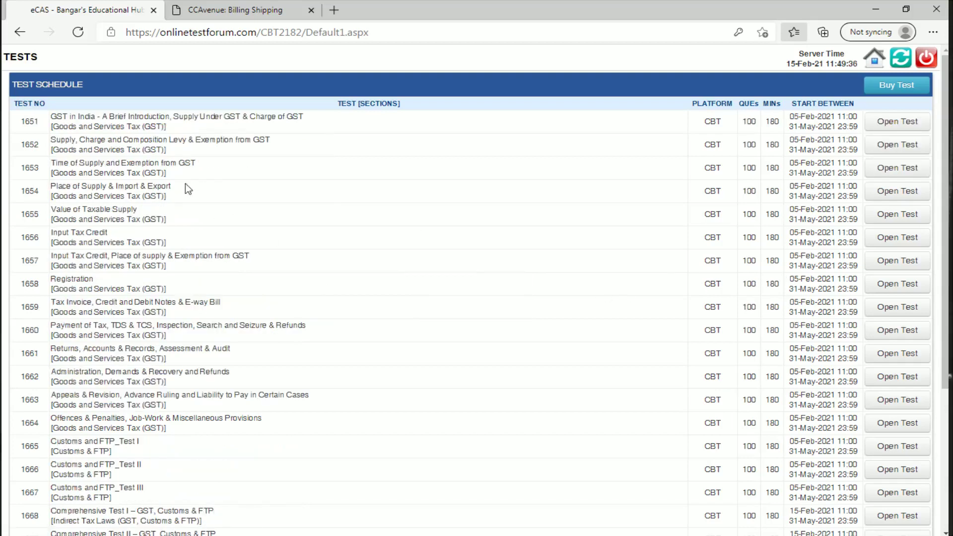
scroll(539, 316, "down", 3)
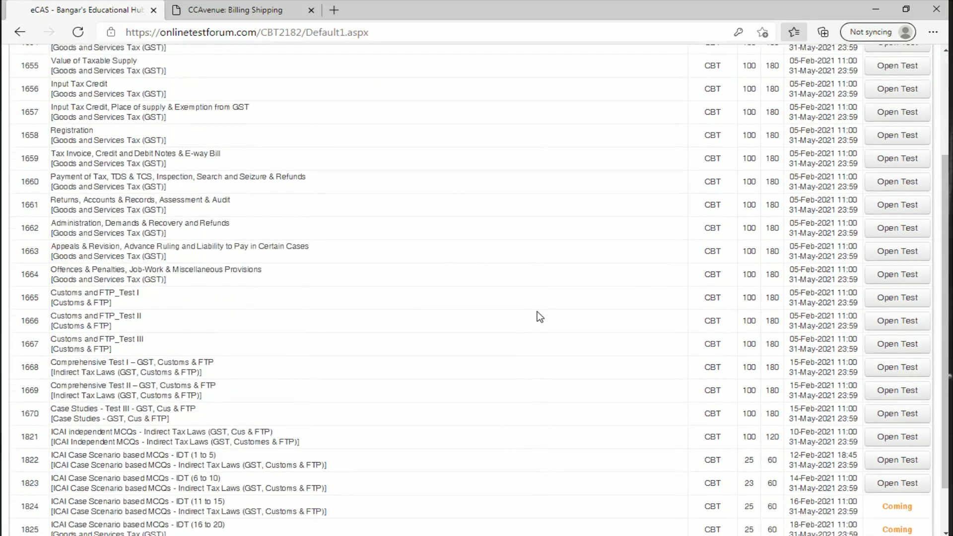
scroll(540, 316, "down", 1)
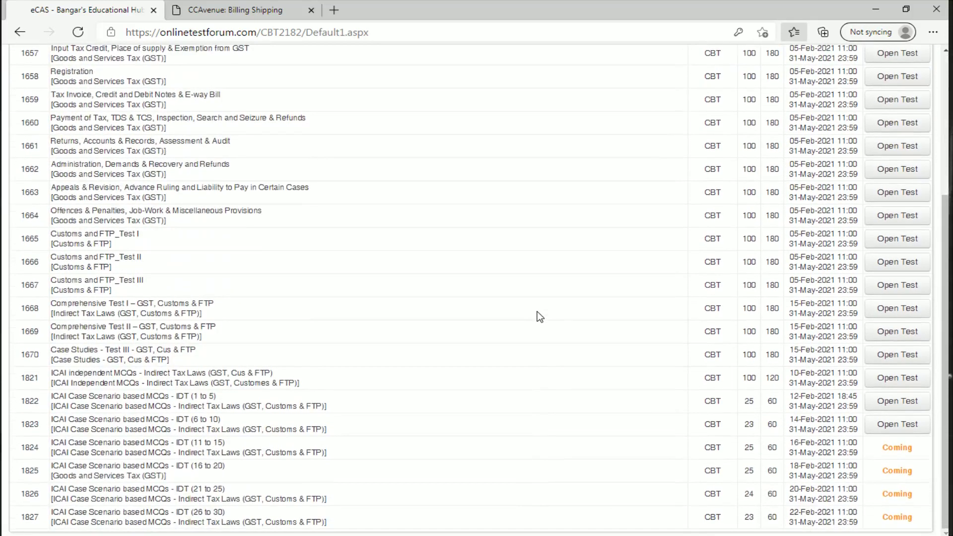
scroll(540, 316, "up", 1)
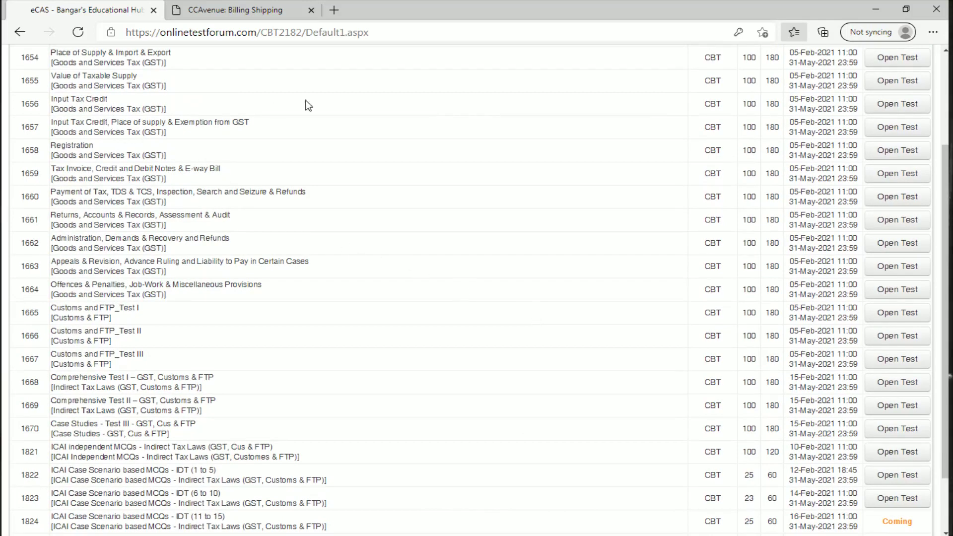
Open the Input Tax Credit test (1656), read the operational instructions, accept the declaration and begin the test
left_click(908, 104)
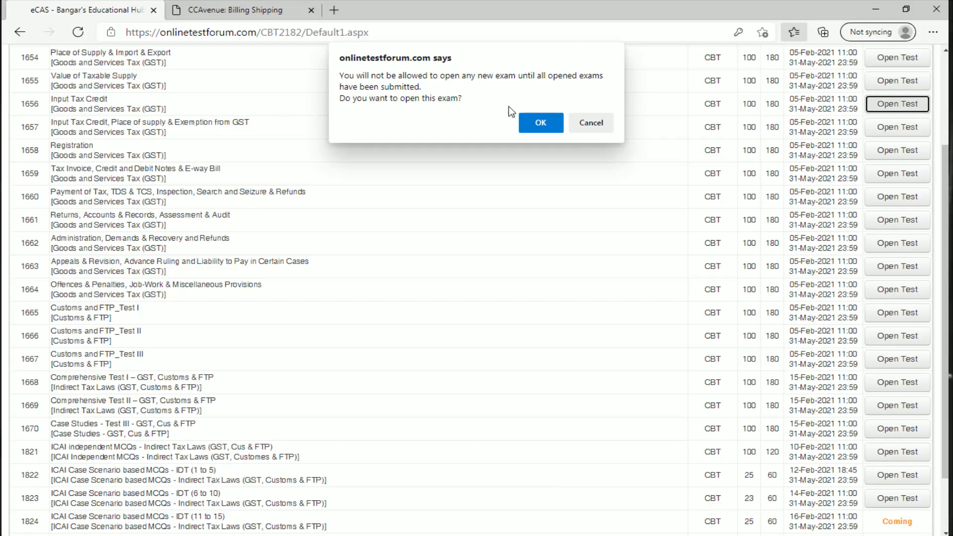
left_click(545, 125)
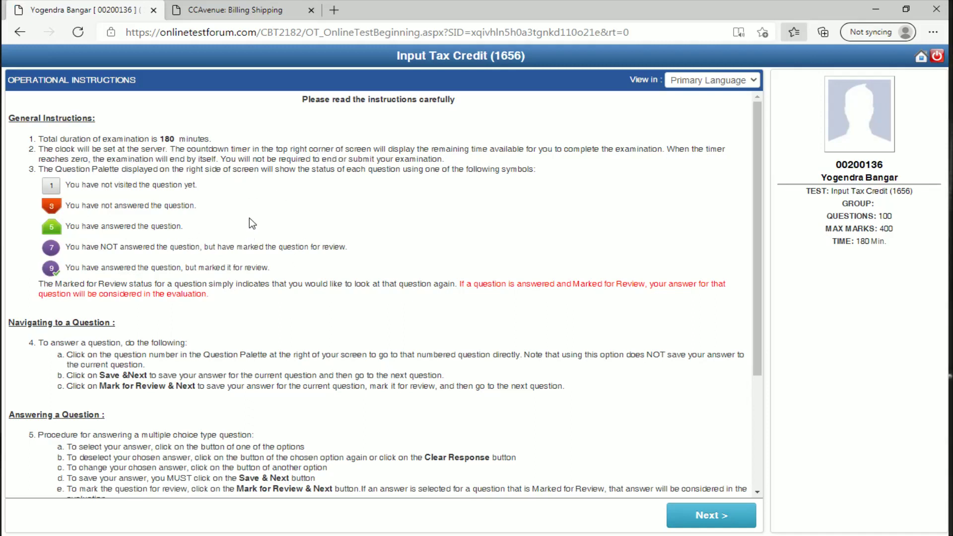
scroll(249, 218, "down", 3)
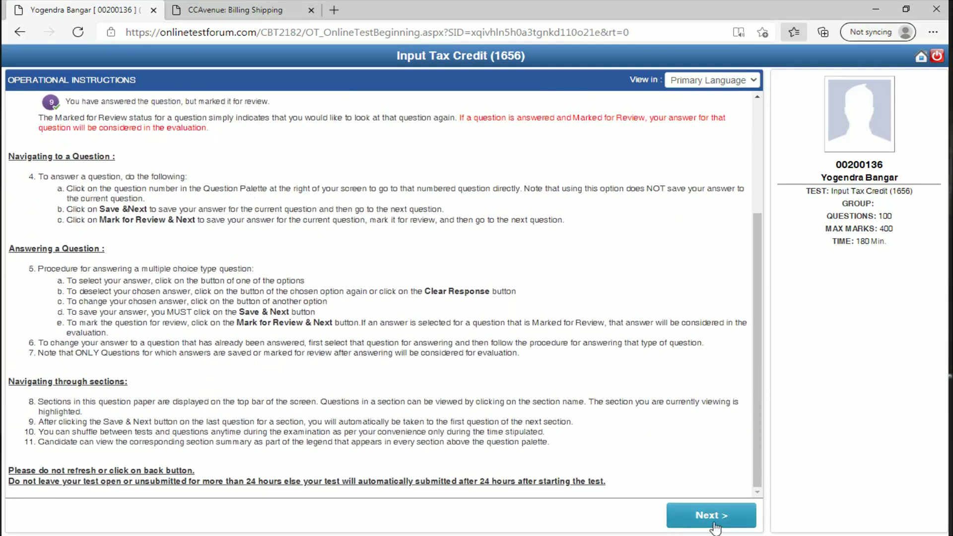
left_click(714, 519)
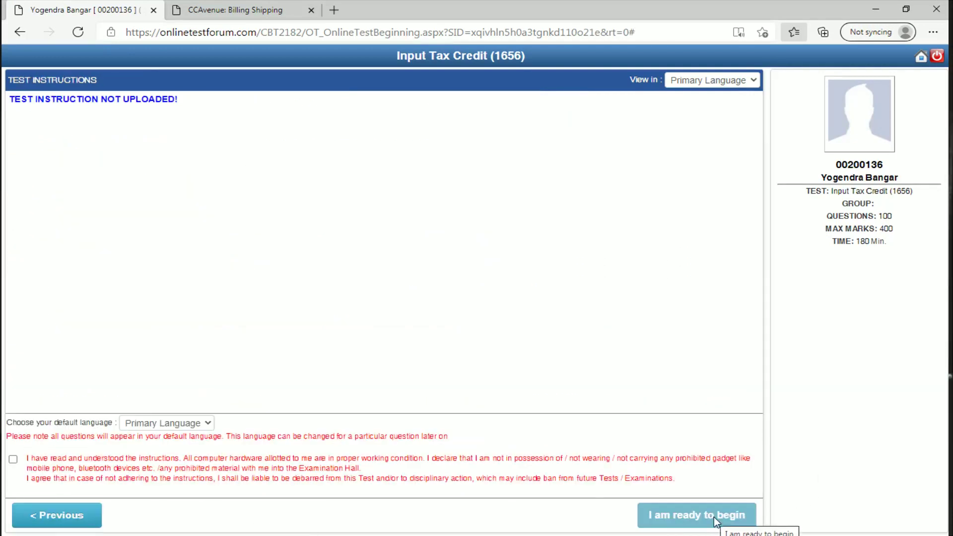
left_click(13, 460)
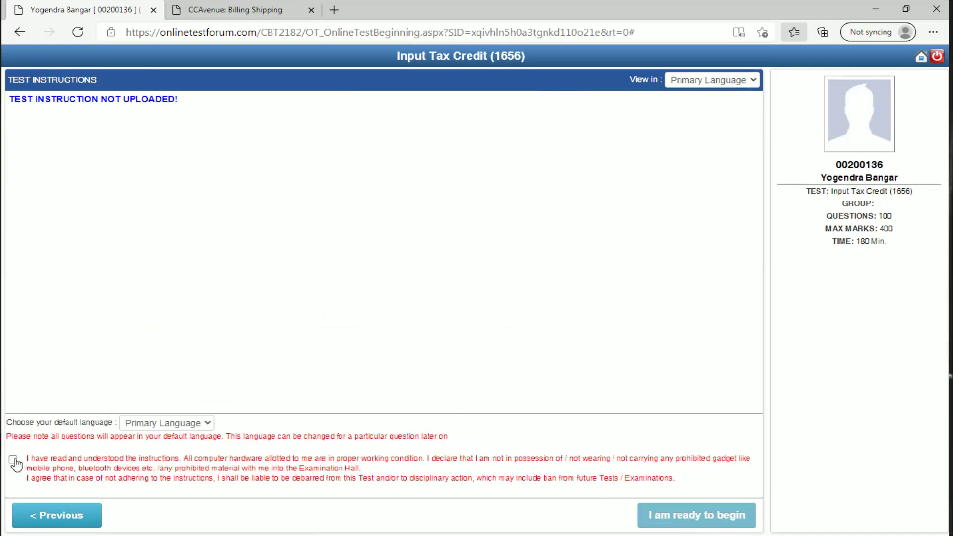
left_click(687, 519)
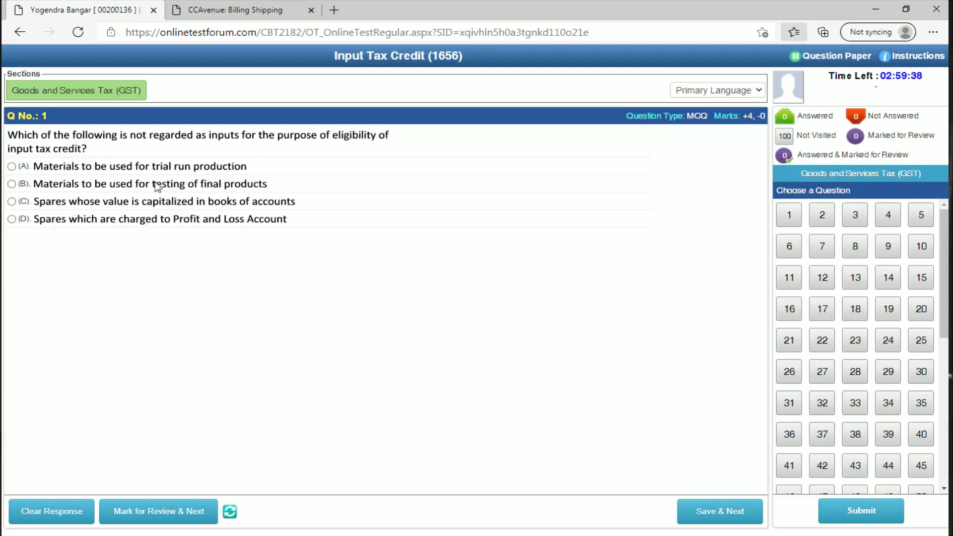
Select option C for question 1, clear the response, choose option C again and save the answer
left_click(22, 205)
left_click(48, 515)
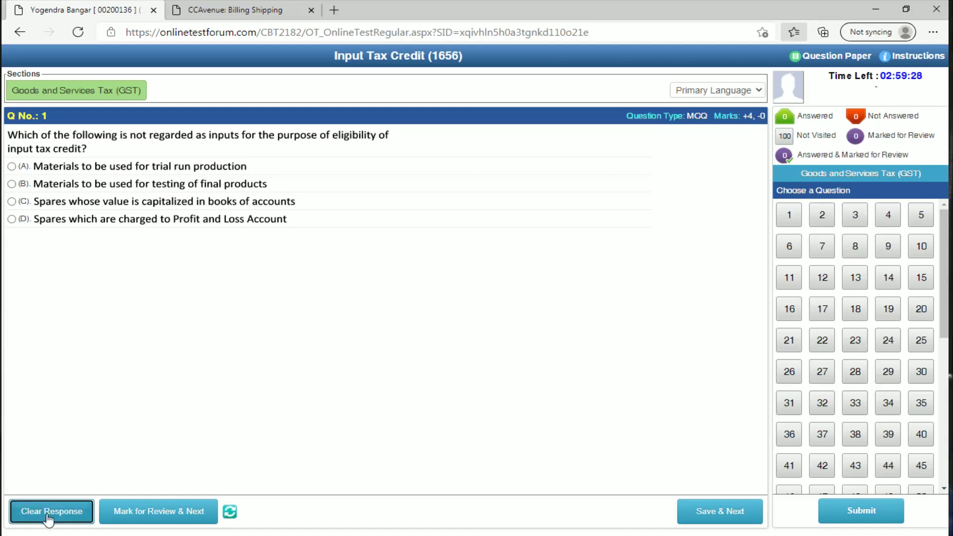
left_click(11, 201)
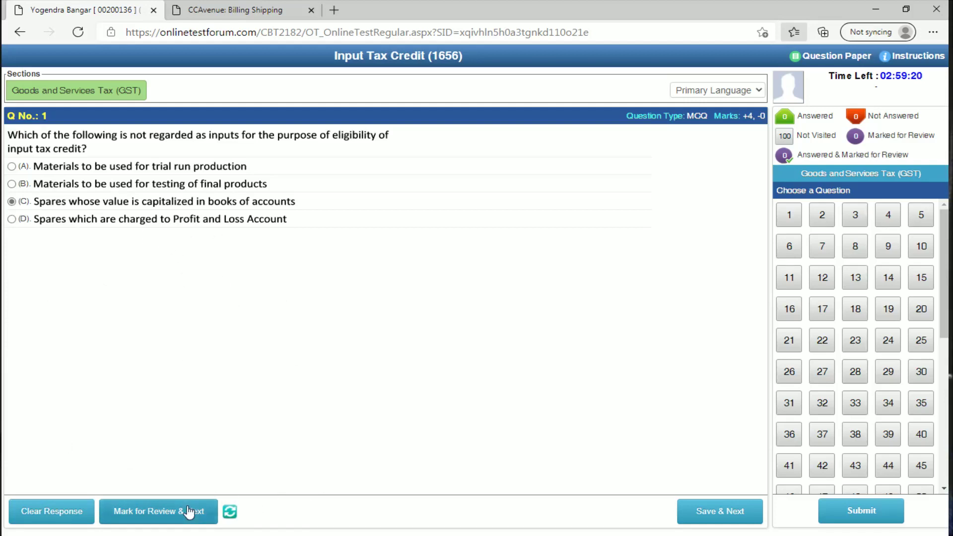
left_click(720, 513)
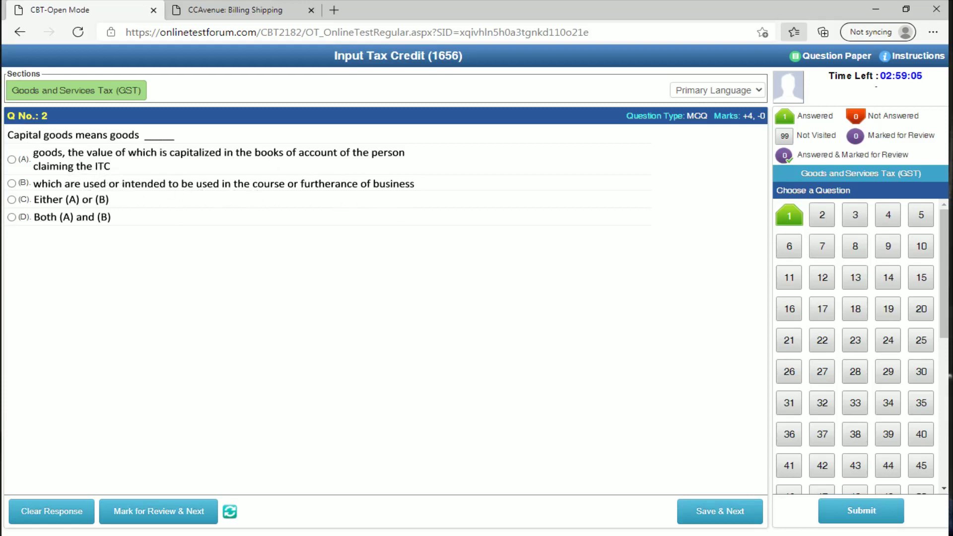
Answer question 2 with option D, Both (A) and (B), and question 3 with option C, ₹ 9,35,000, saving each answer
left_click(11, 217)
left_click(740, 511)
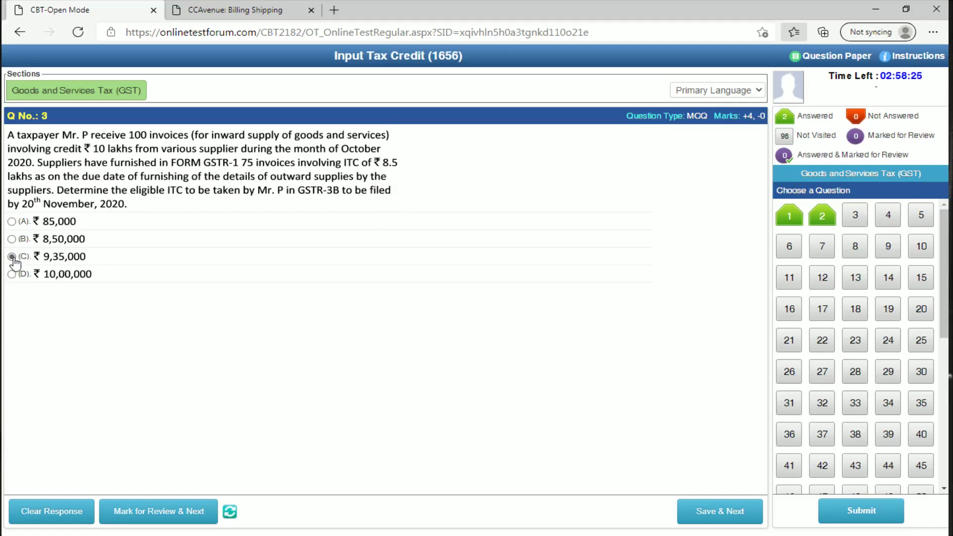
left_click(731, 509)
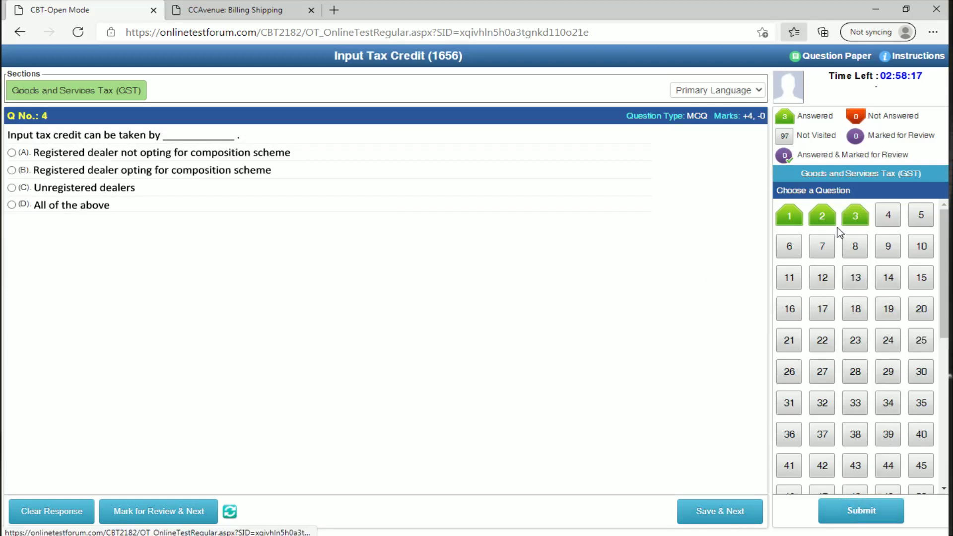
Look through the question palette down to question 100, and make the final submission of the test
scroll(852, 253, "down", 7)
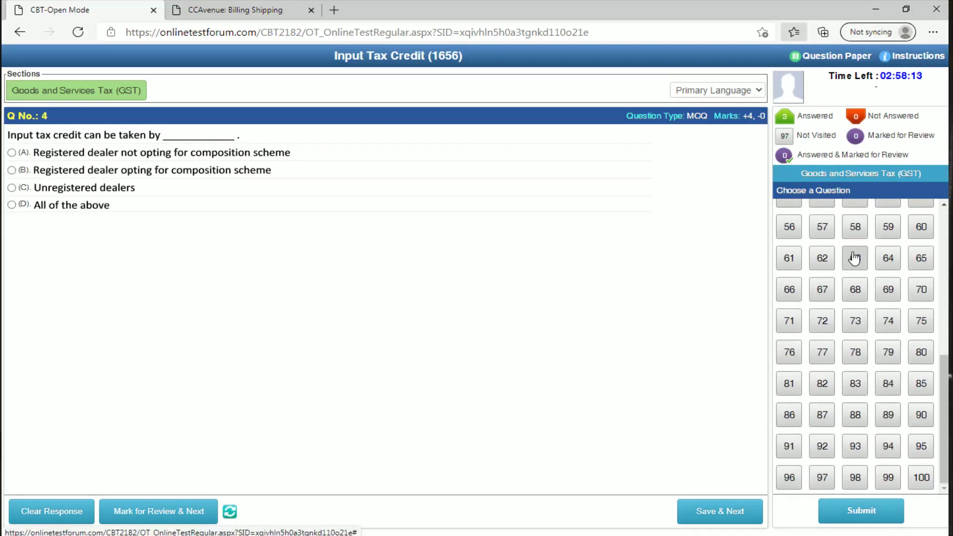
left_click(861, 511)
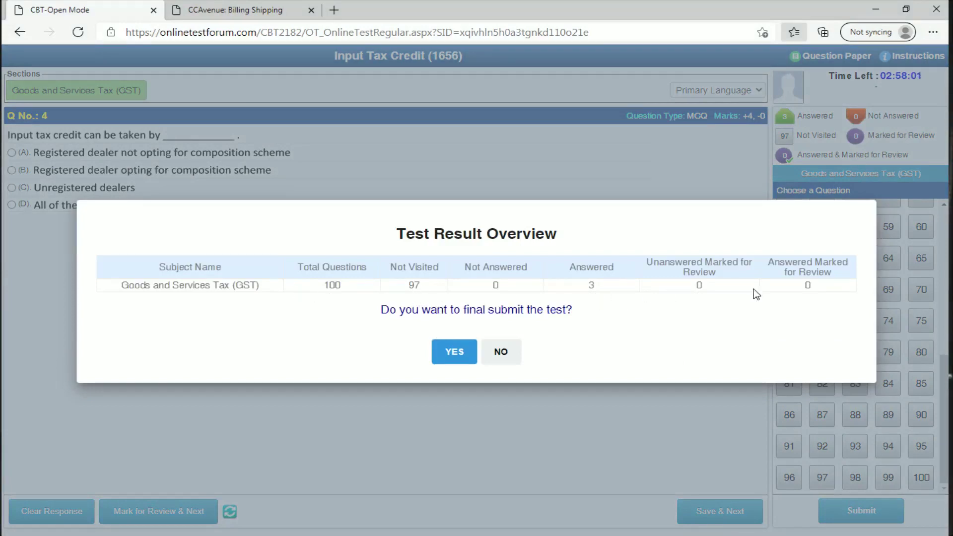
left_click(455, 352)
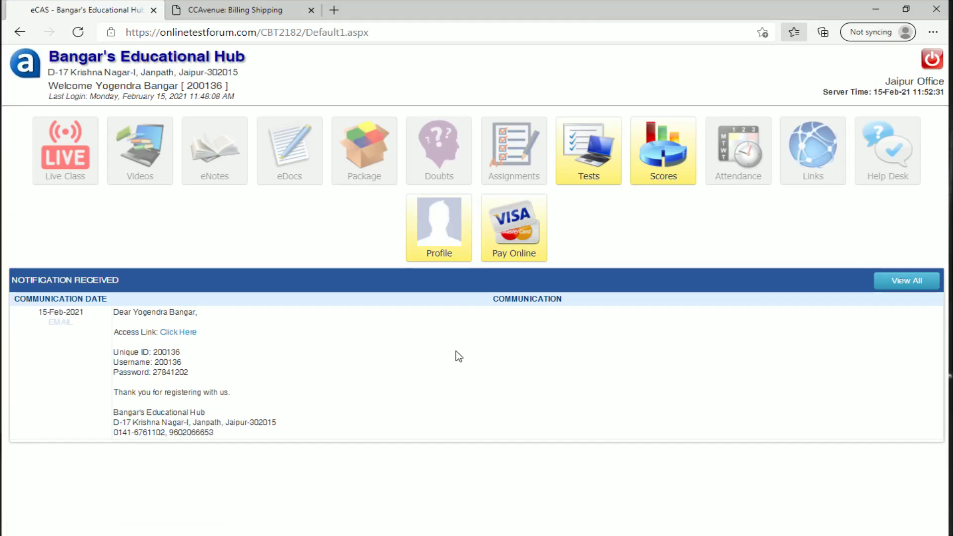
Open the scores, view the analysis report for the Input Tax Credit test, and close the report
left_click(665, 139)
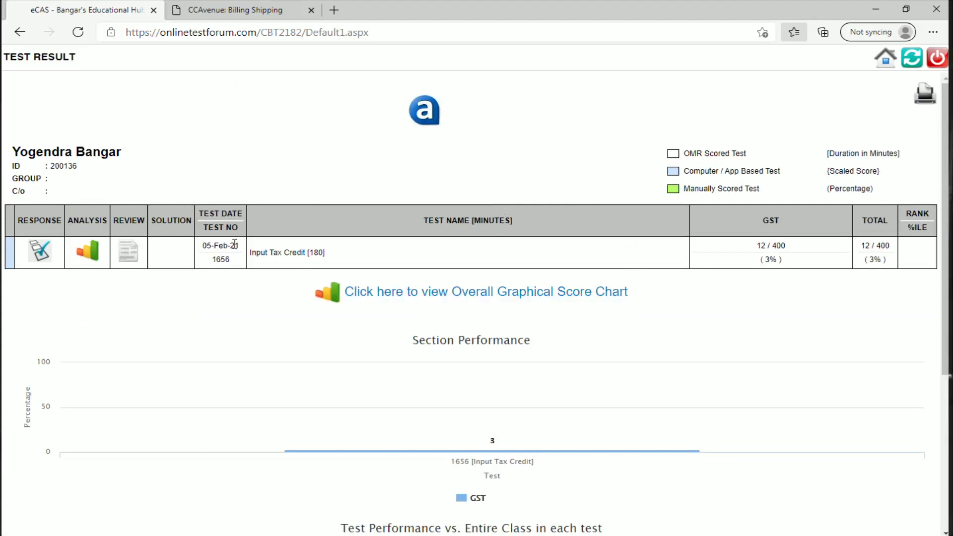
left_click(91, 248)
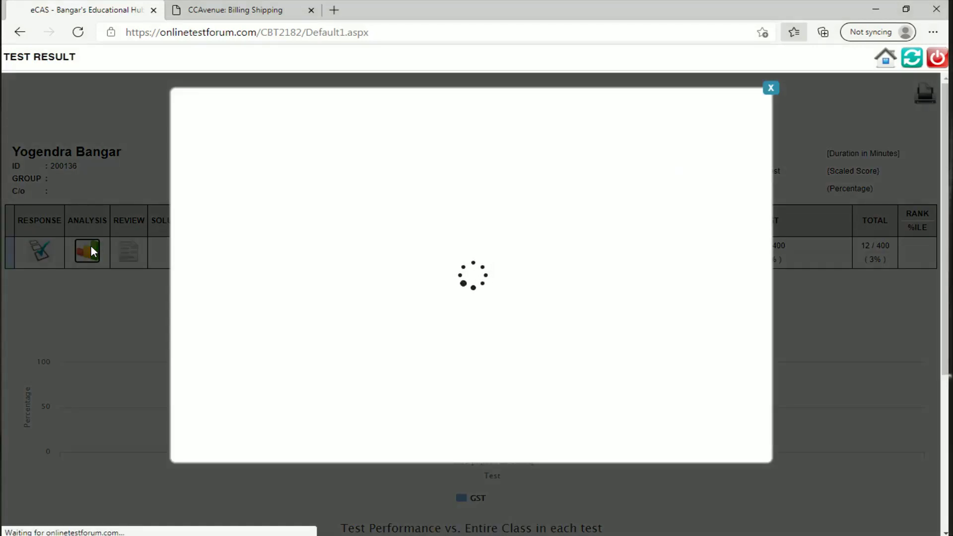
scroll(597, 342, "down", 4)
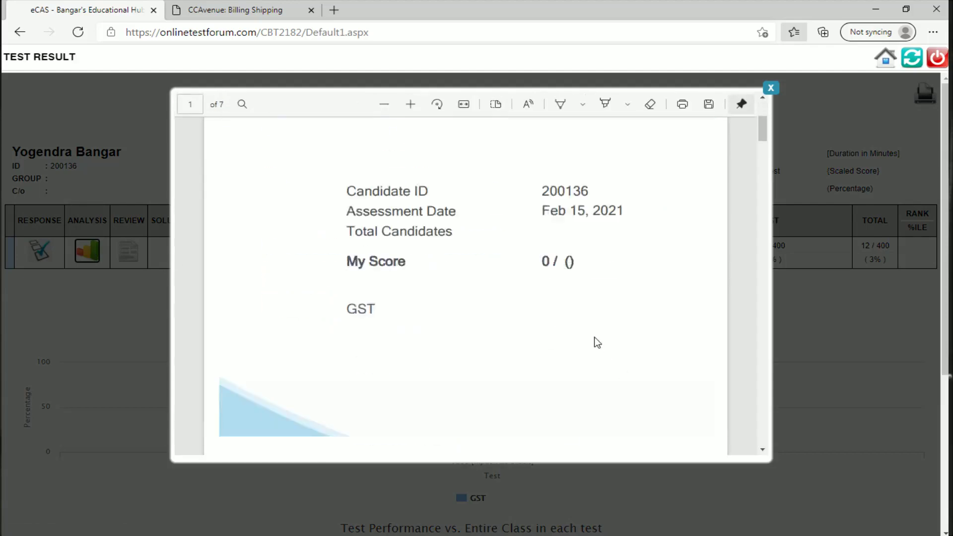
scroll(597, 343, "down", 8)
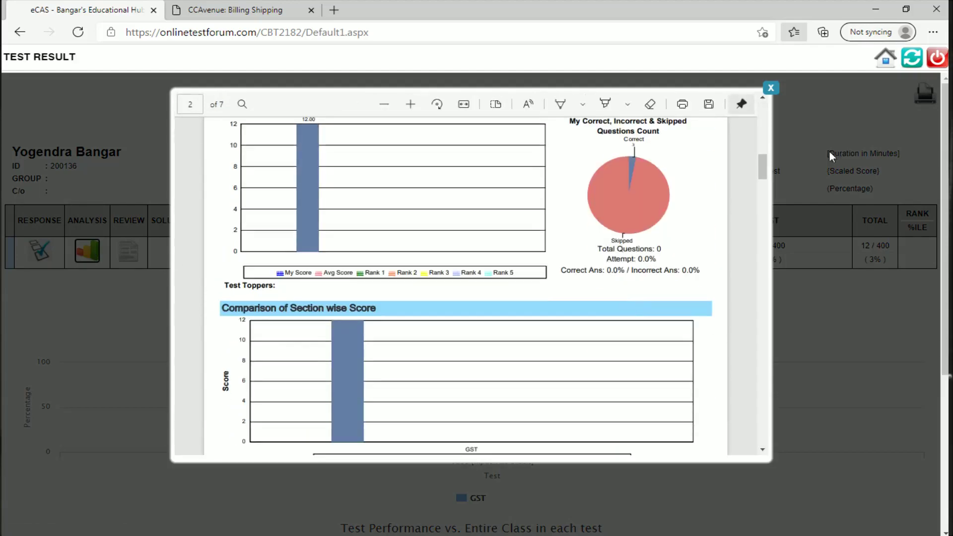
left_click(771, 88)
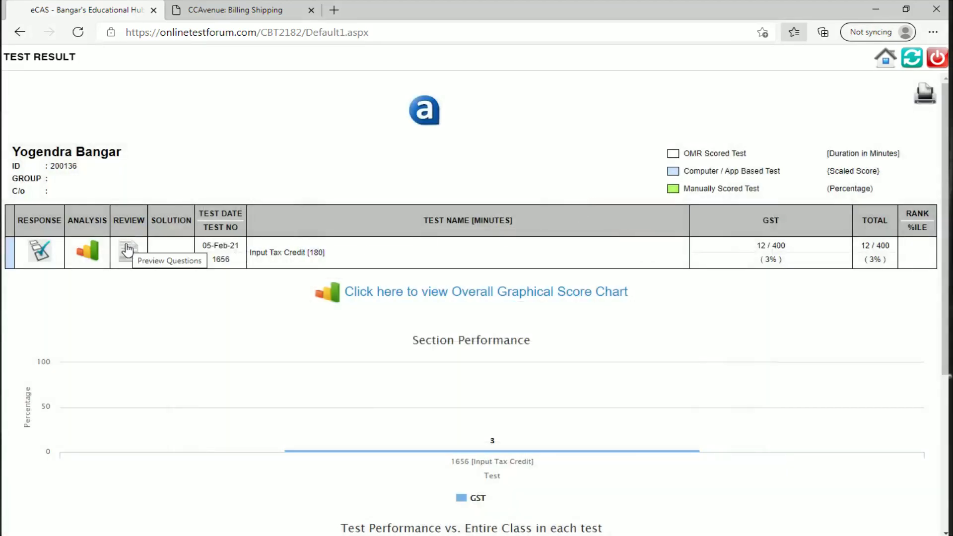
Review the Input Tax Credit test's questions with the given answers and solutions, down to question 3
left_click(128, 248)
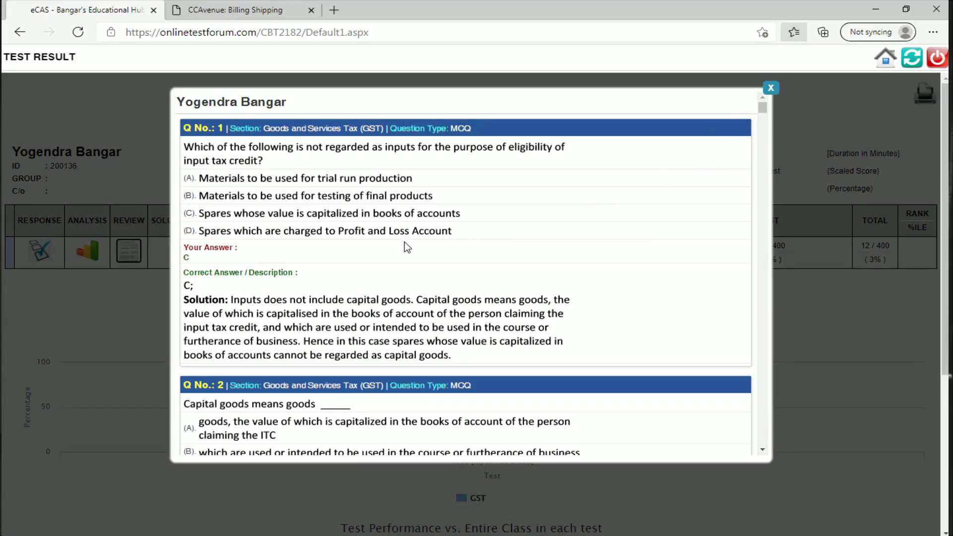
scroll(407, 248, "down", 1)
scroll(407, 247, "up", 1)
scroll(439, 318, "down", 10)
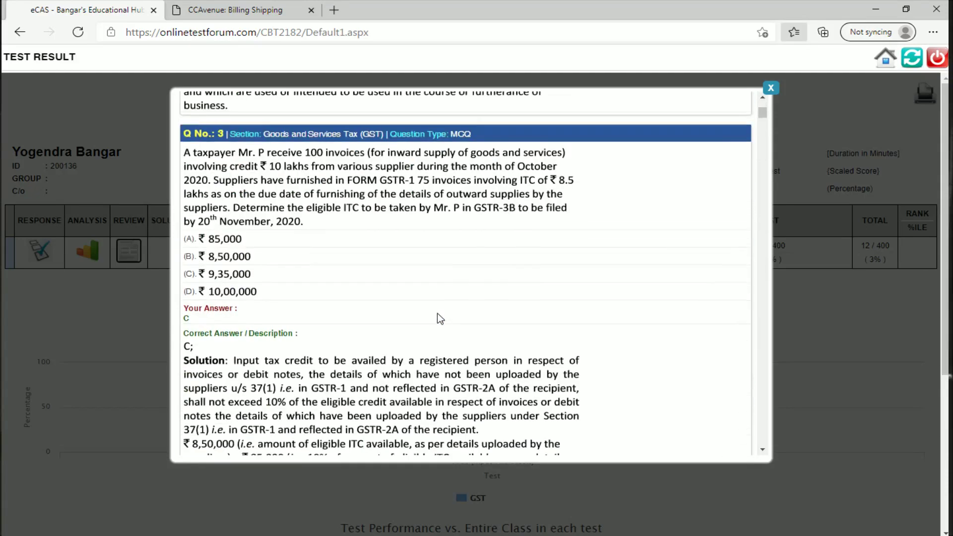
Review the Input Tax Credit test's answers and solutions from question 3 through question 15
scroll(437, 314, "down", 1)
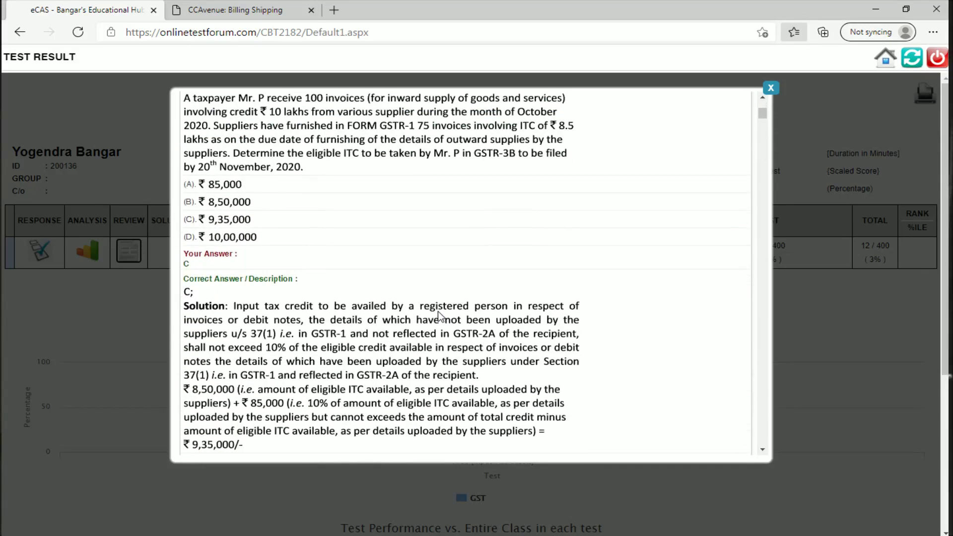
scroll(438, 315, "down", 2)
scroll(439, 315, "down", 4)
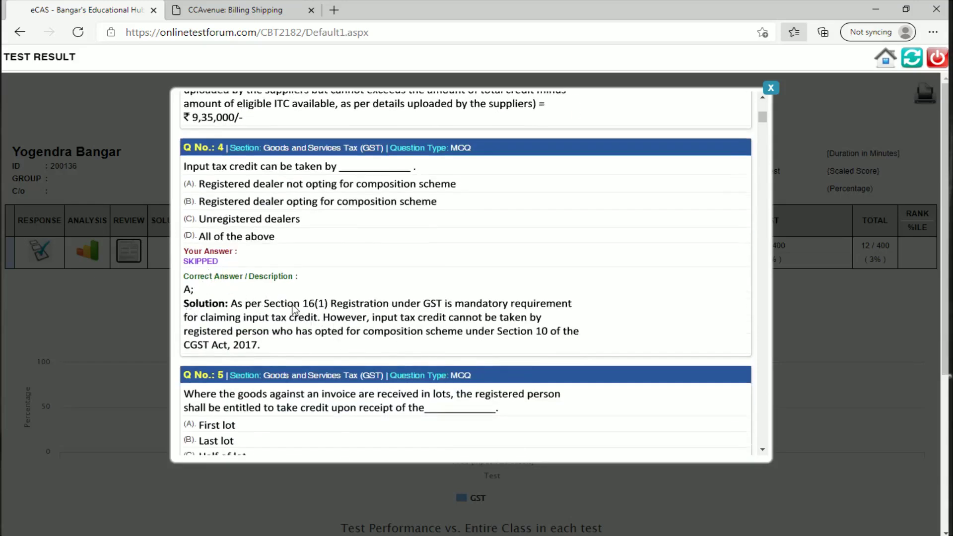
scroll(481, 340, "down", 3)
scroll(481, 340, "down", 13)
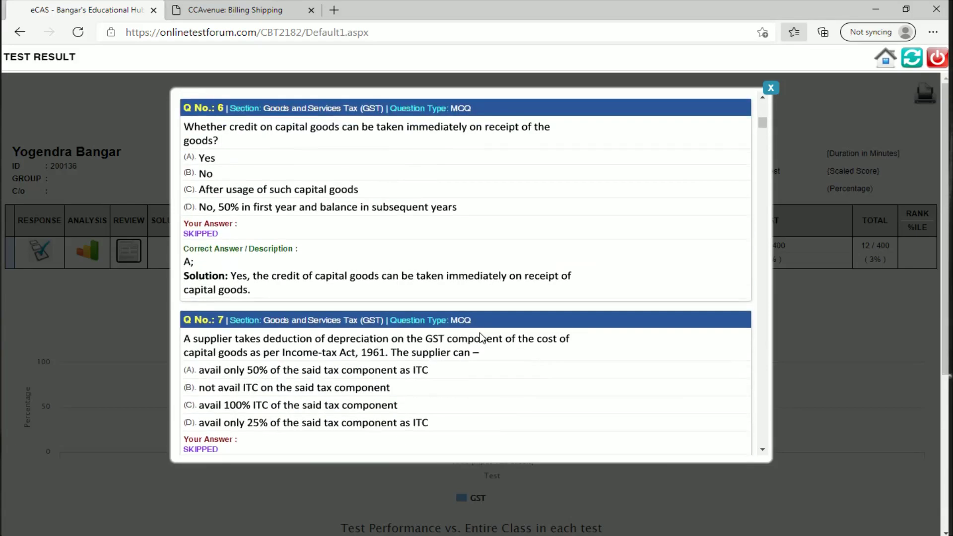
scroll(481, 337, "down", 12)
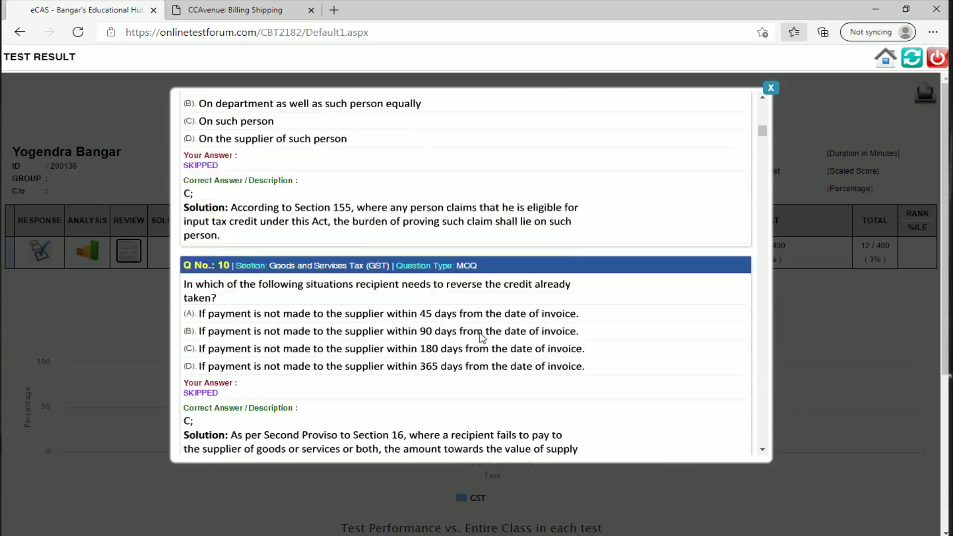
scroll(480, 337, "down", 5)
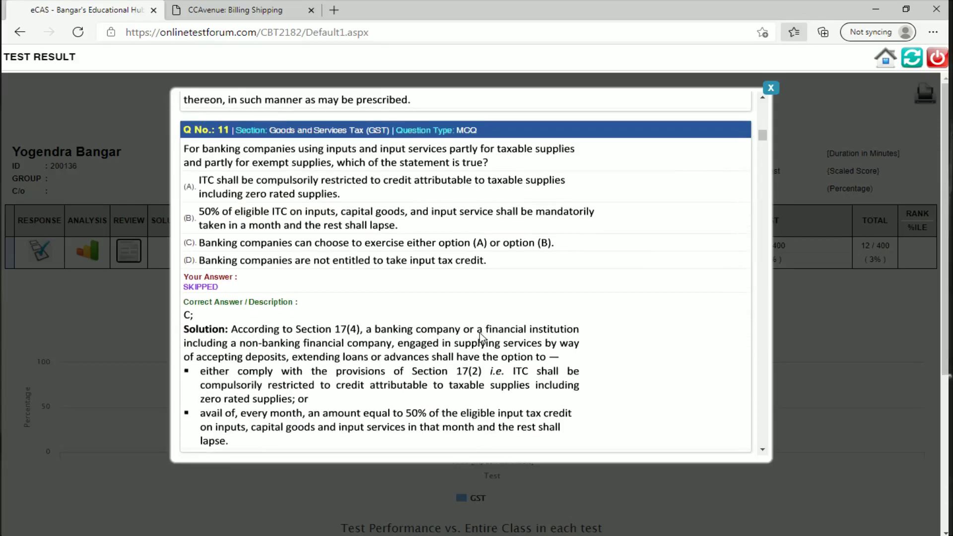
scroll(480, 337, "down", 14)
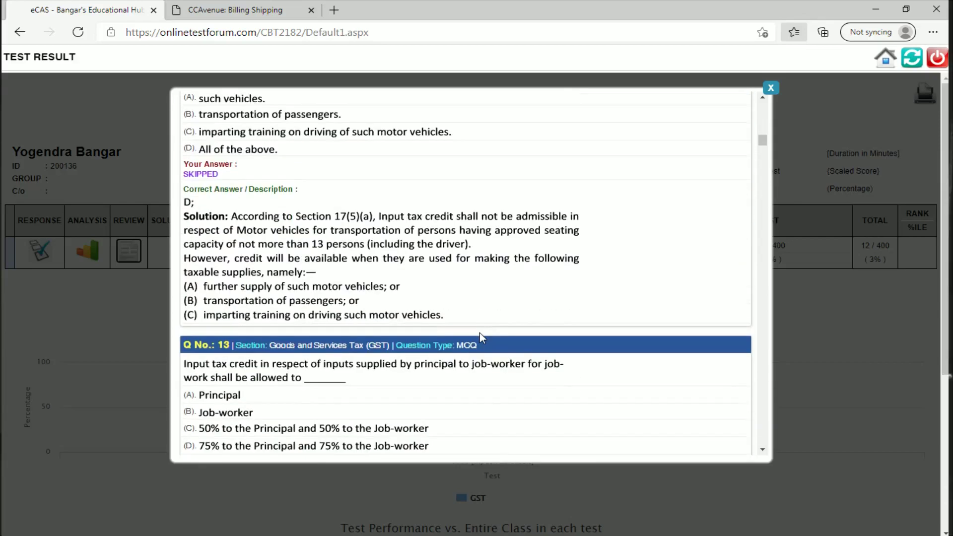
scroll(483, 339, "down", 15)
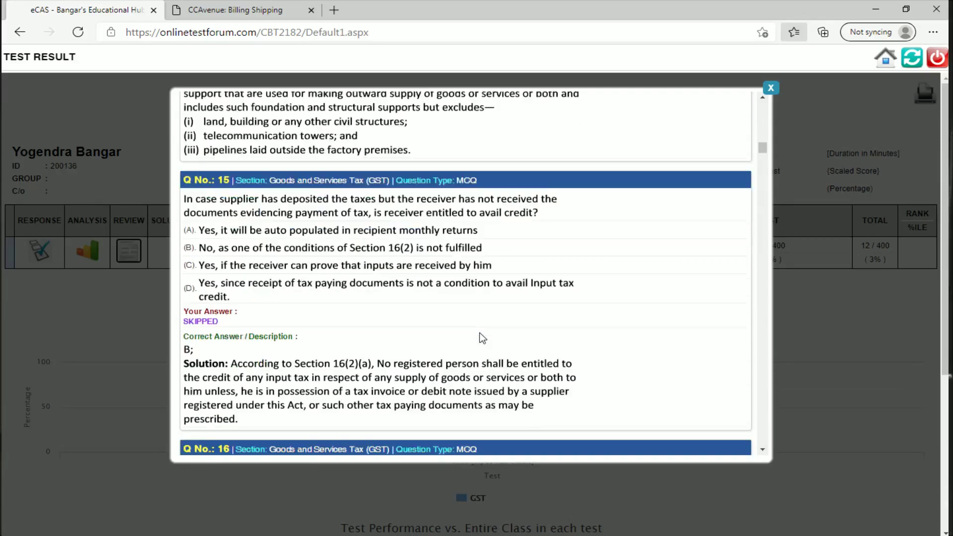
Examine question 16 about Krishna Motors, comparing its expense table and options with the worked input tax credit solution
scroll(481, 337, "up", 4)
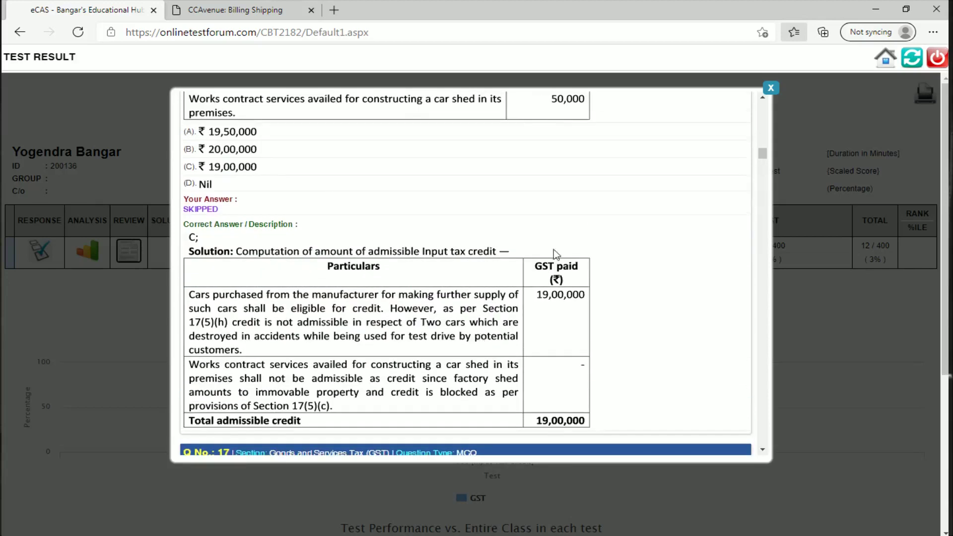
scroll(480, 308, "up", 3)
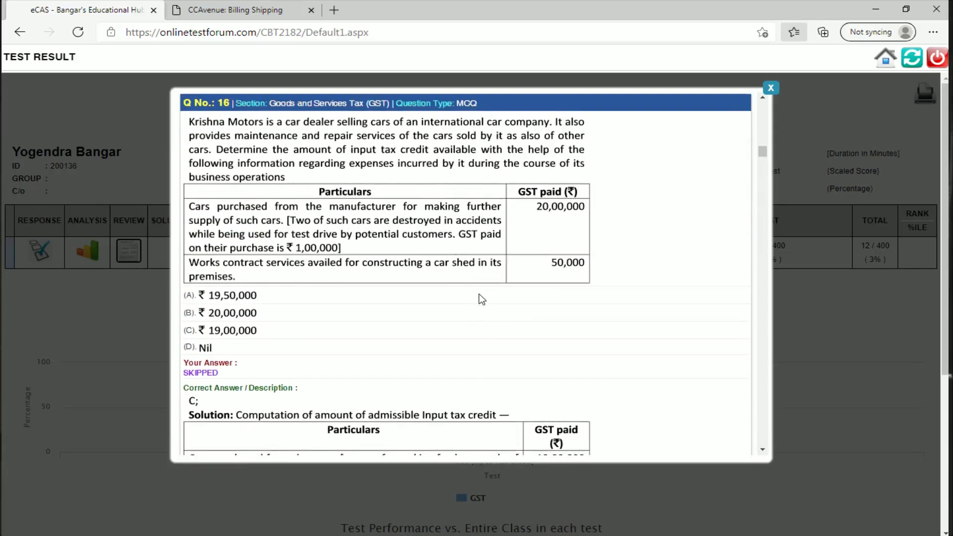
scroll(480, 292, "down", 4)
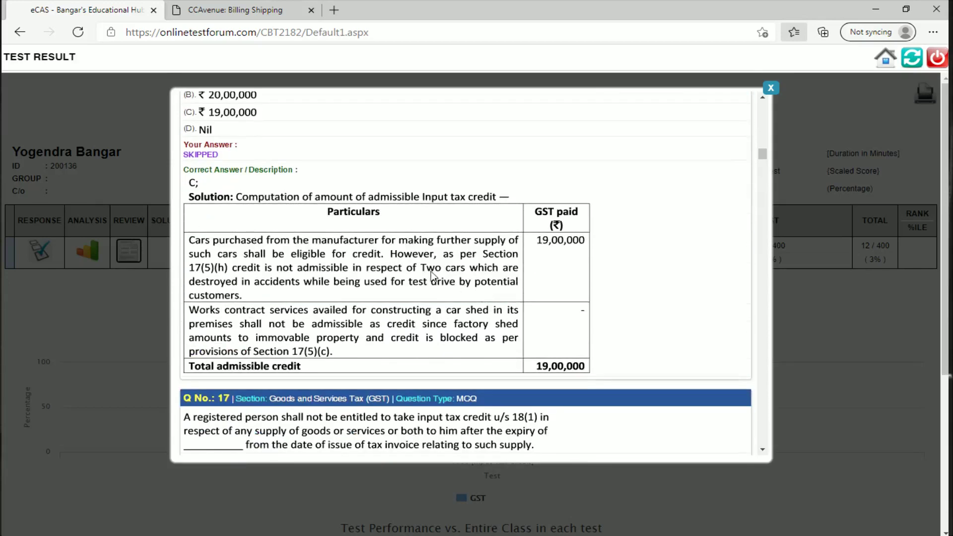
scroll(357, 293, "up", 4)
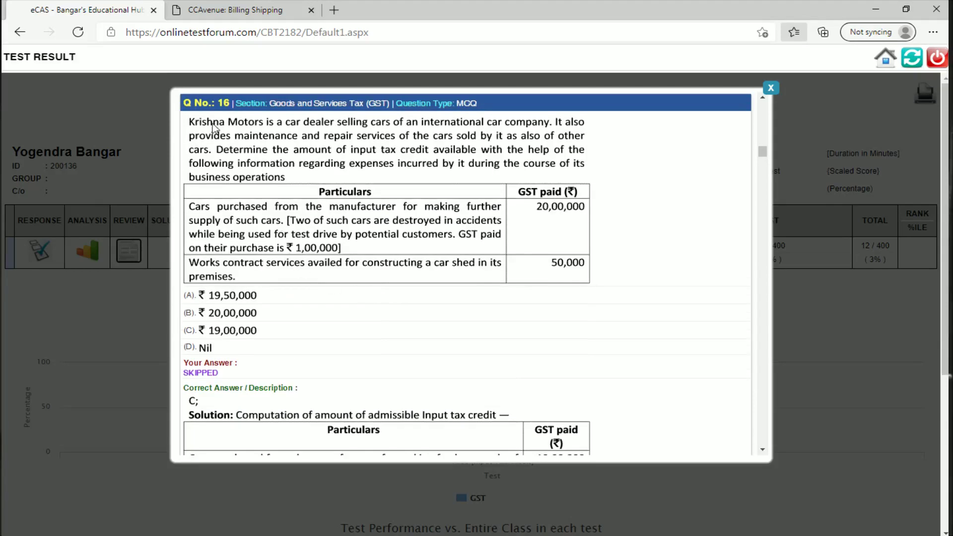
scroll(528, 272, "down", 5)
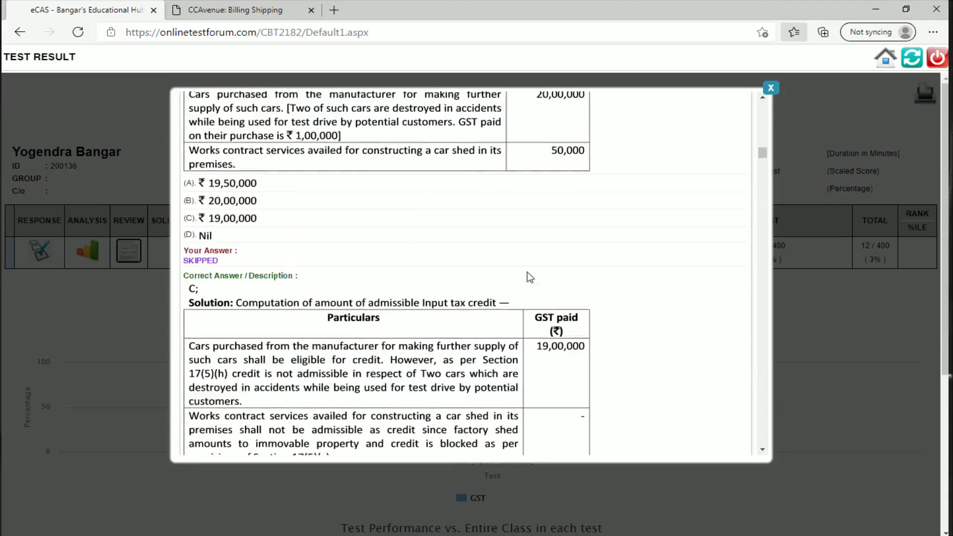
Review questions 17 to 23 with their solutions, including the exempt supply computation in question 18
scroll(498, 320, "down", 3)
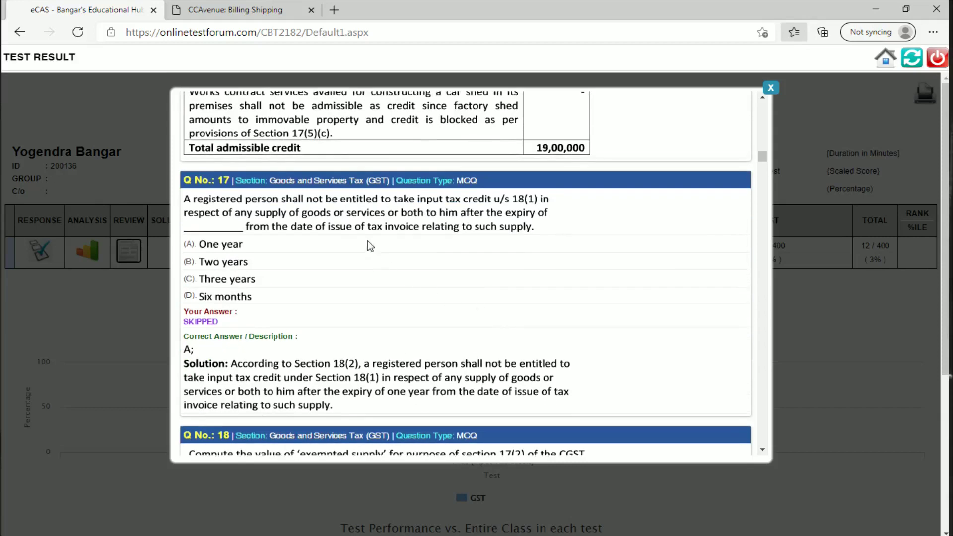
scroll(466, 274, "down", 2)
scroll(466, 274, "down", 4)
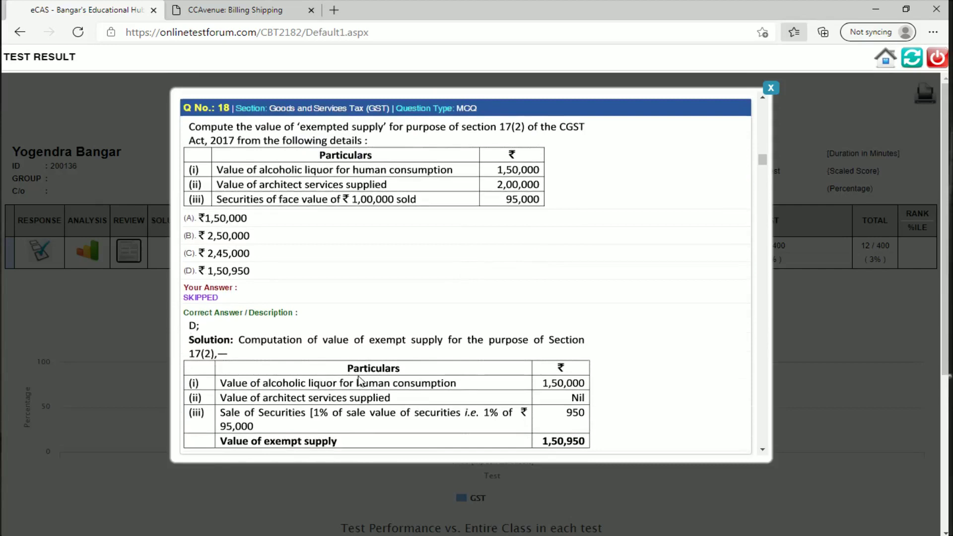
scroll(421, 382, "down", 2)
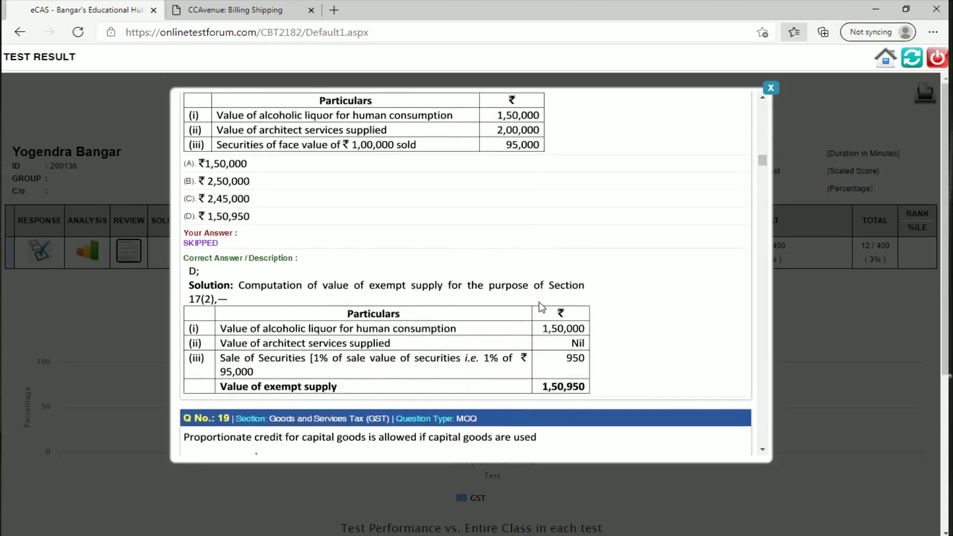
scroll(510, 302, "down", 15)
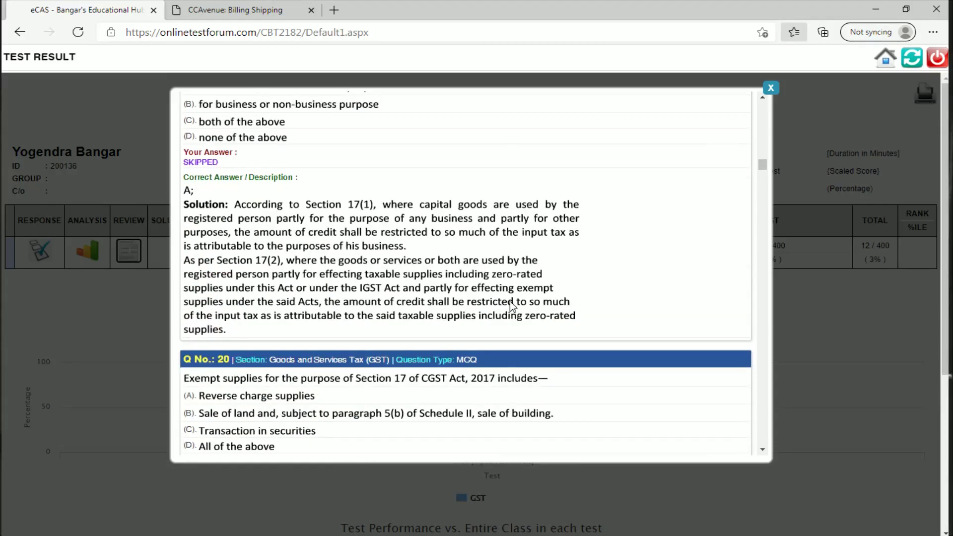
scroll(510, 302, "down", 20)
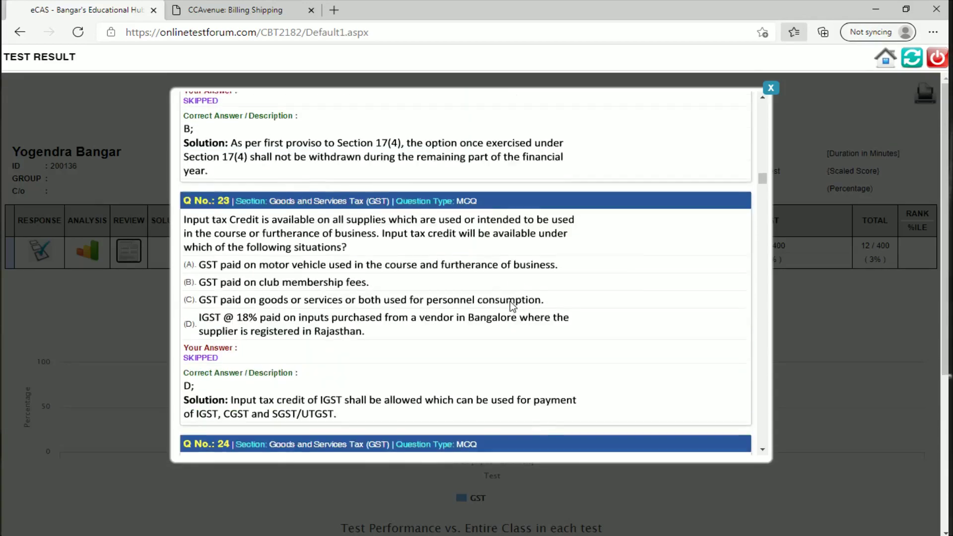
Look back at the solution distributing credit among the Ghaziabad, Faridabad and New Delhi units, and continue reviewing down to question 31
scroll(511, 301, "up", 7)
scroll(510, 302, "up", 8)
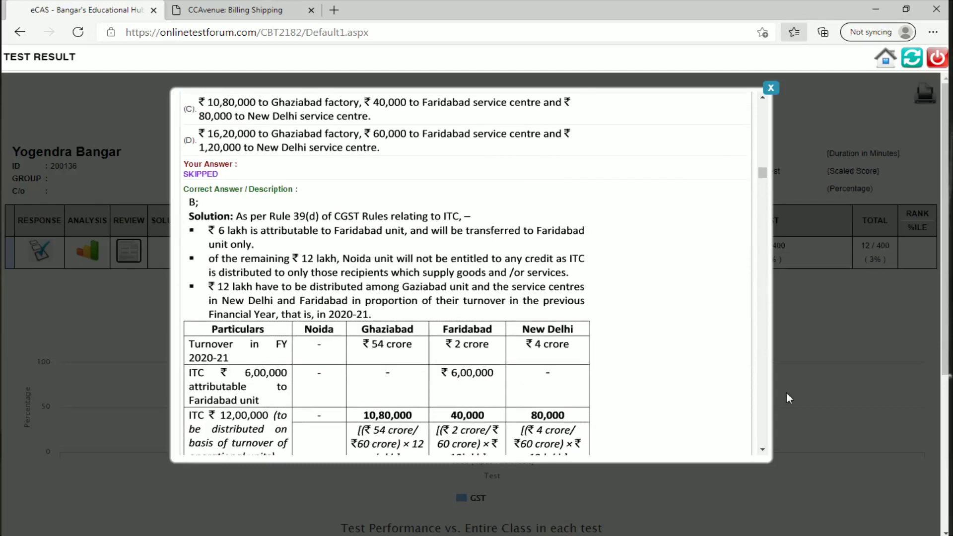
scroll(576, 300, "down", 20)
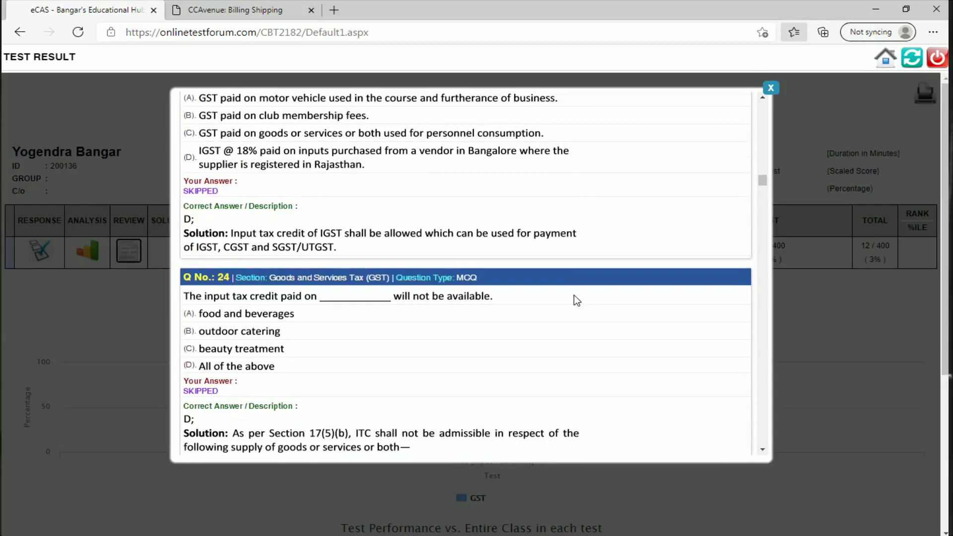
scroll(574, 300, "down", 20)
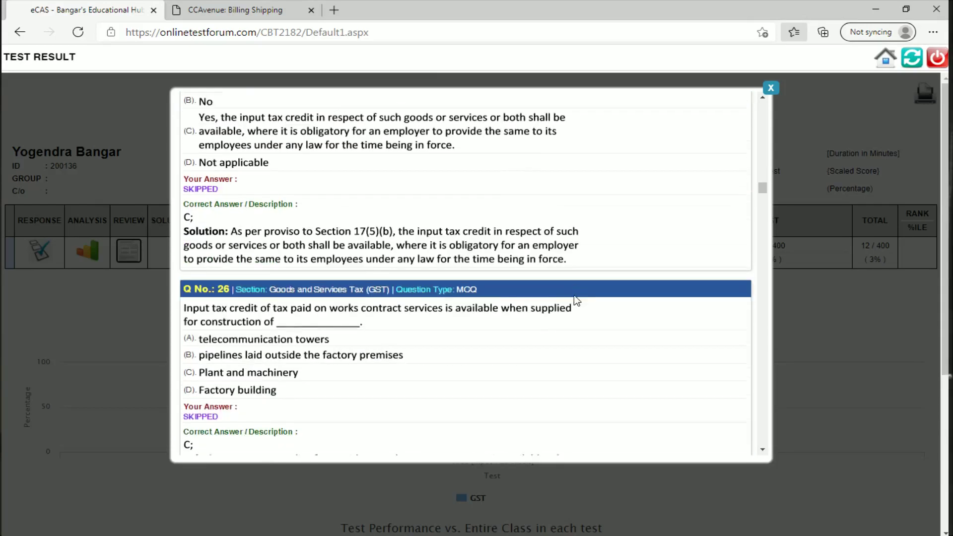
scroll(575, 299, "down", 20)
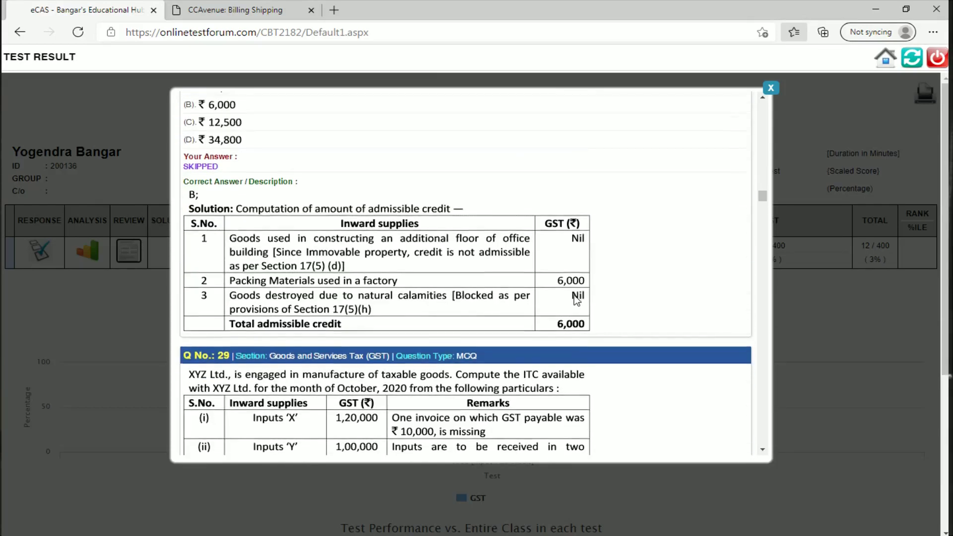
scroll(575, 298, "down", 4)
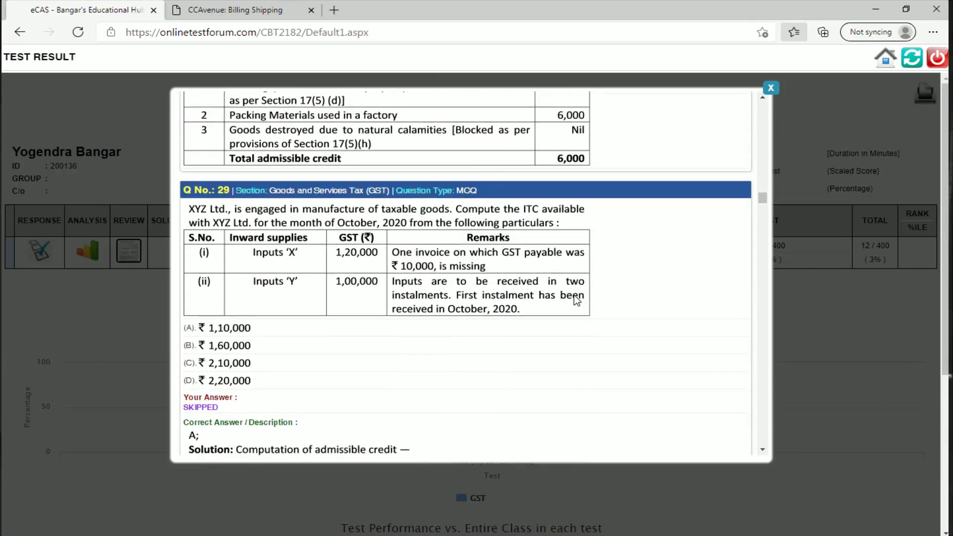
scroll(575, 298, "down", 8)
scroll(574, 300, "down", 4)
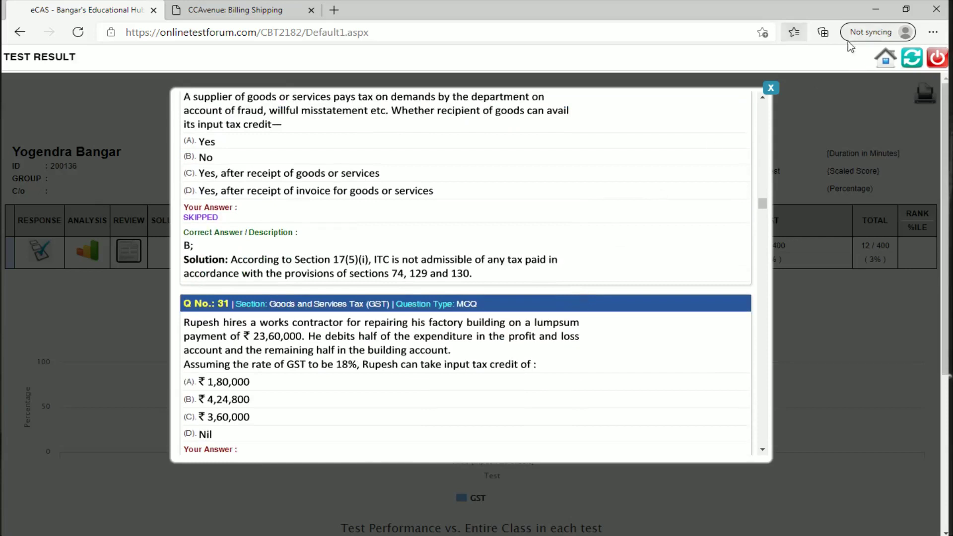
Close the question review and return from the test results to the student home page
left_click(770, 88)
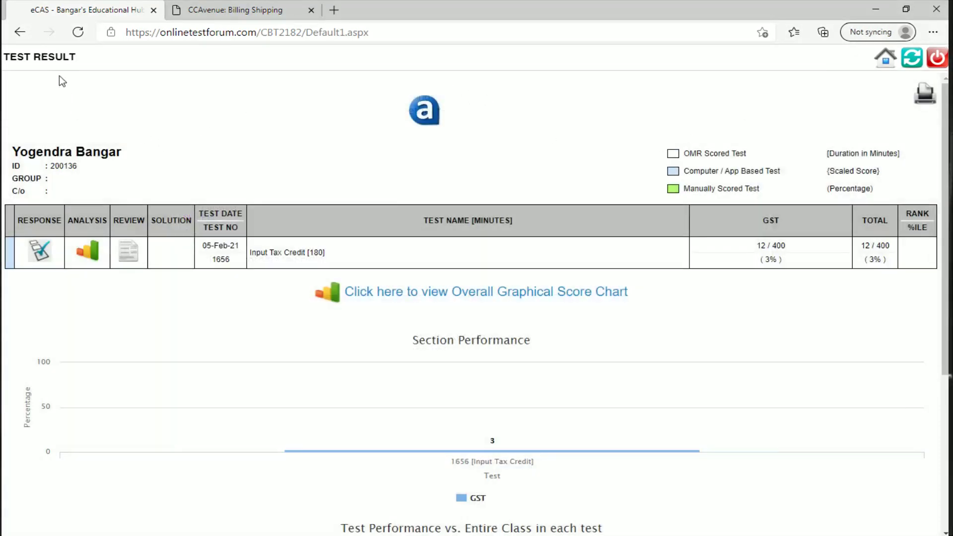
left_click(19, 32)
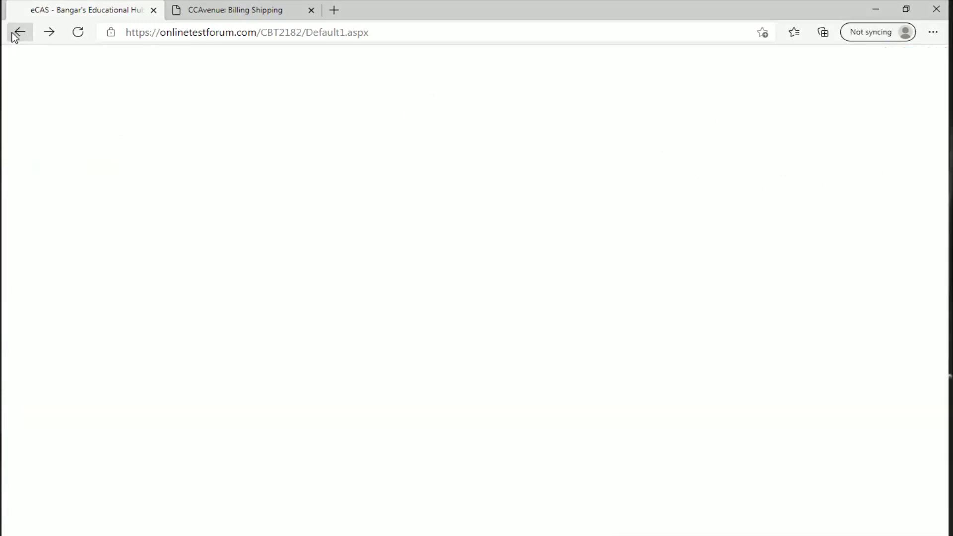
left_click(17, 33)
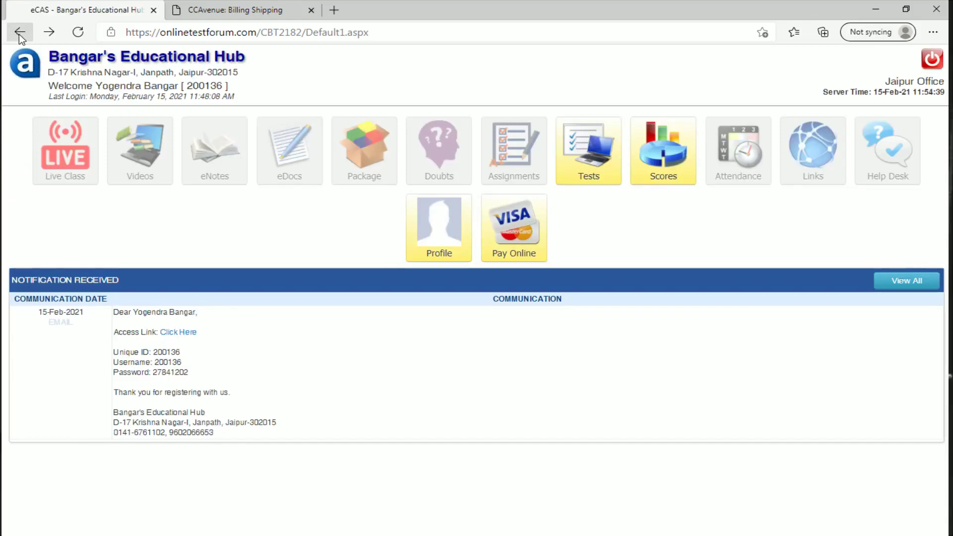
Open test 1821, ICAI independent MCQs - Indirect Tax Laws (GST, Cus & FTP), from the test schedule and confirm opening the exam
left_click(588, 152)
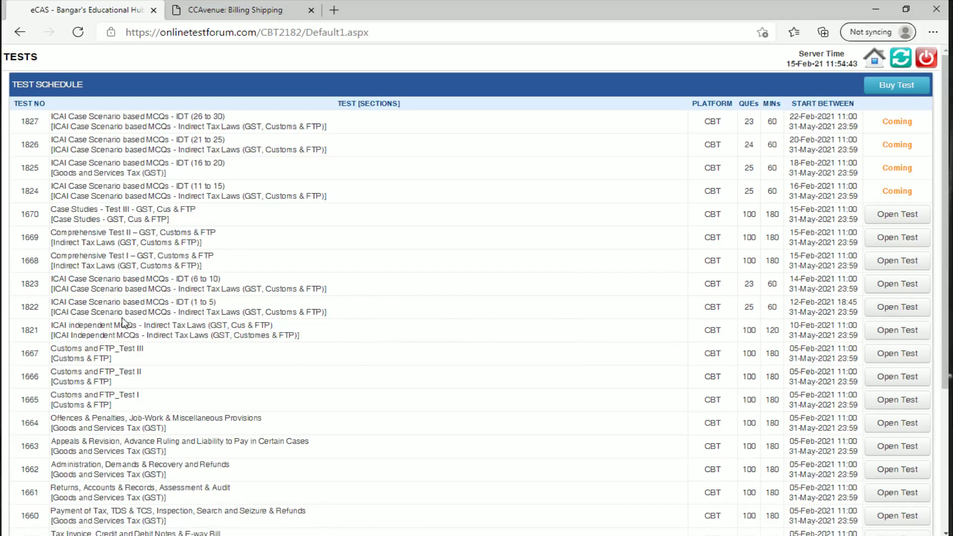
left_click(897, 331)
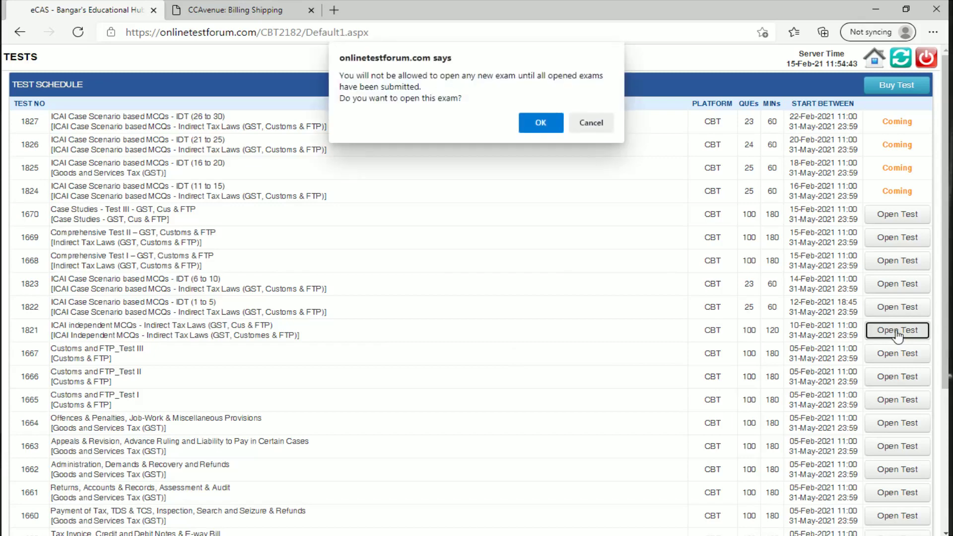
left_click(533, 130)
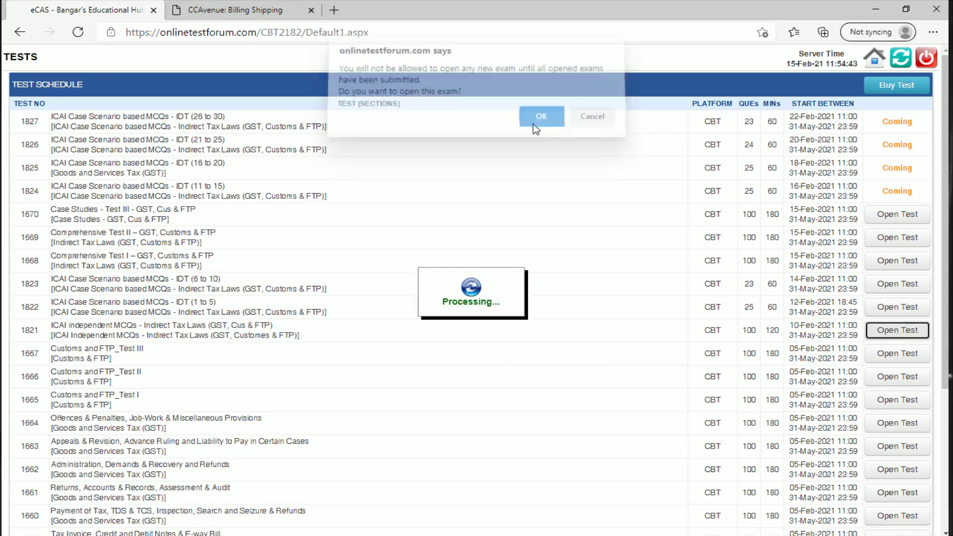